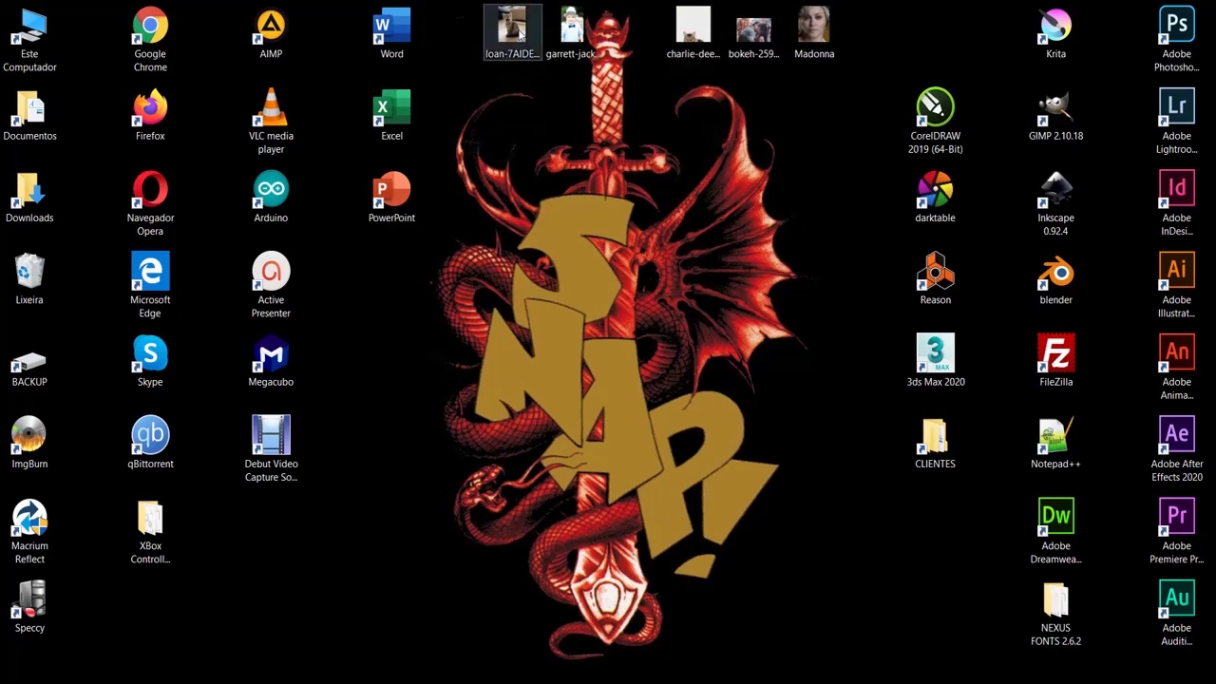
- Open the yawning kitten photo and the photo of the boy with the hat as two separate documents in Photoshop
drag(516, 25, 500, 323)
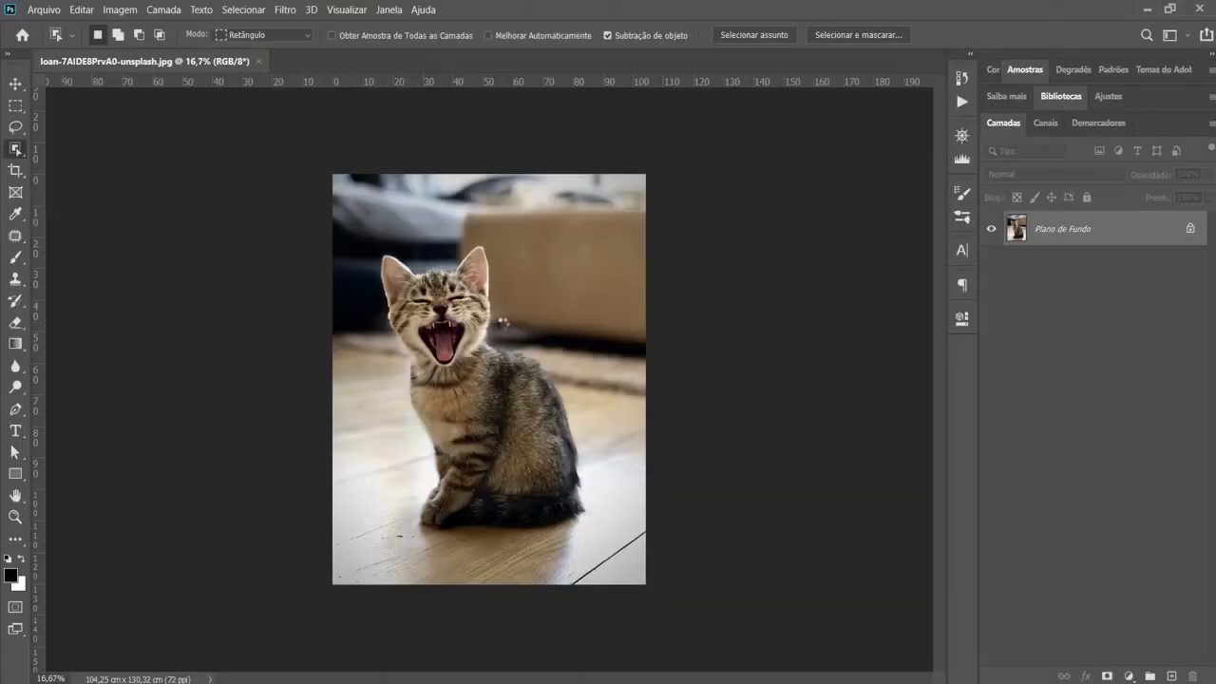
key(ctrl+0)
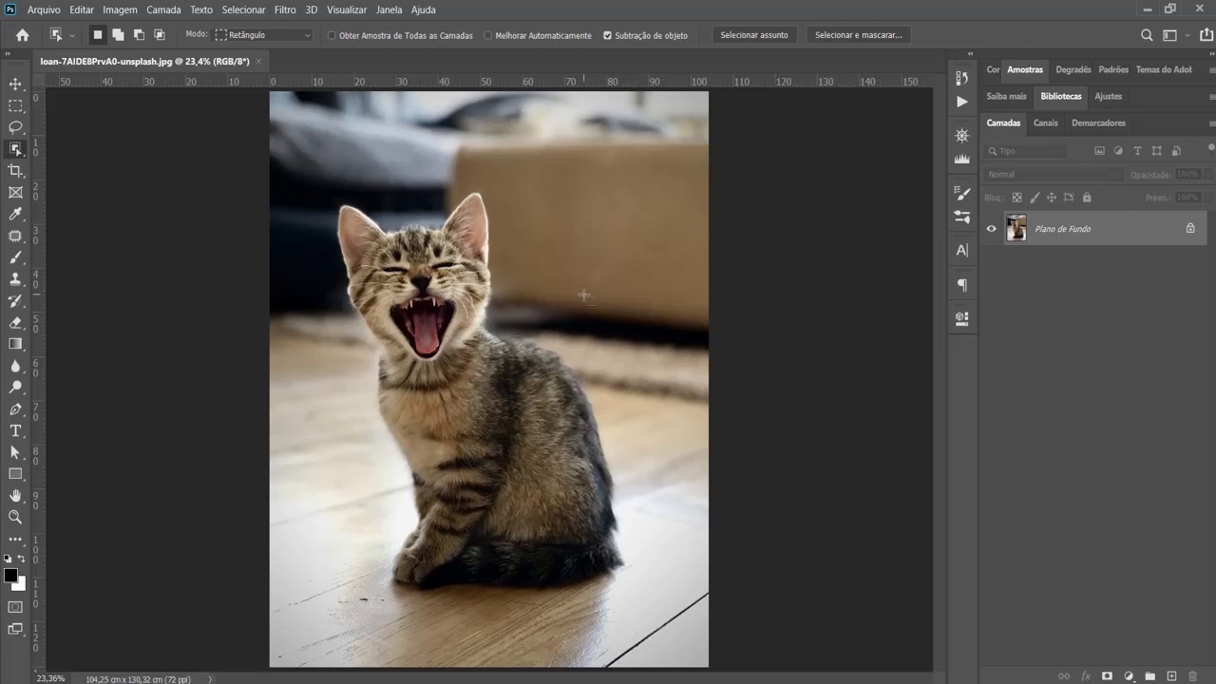
click(1147, 9)
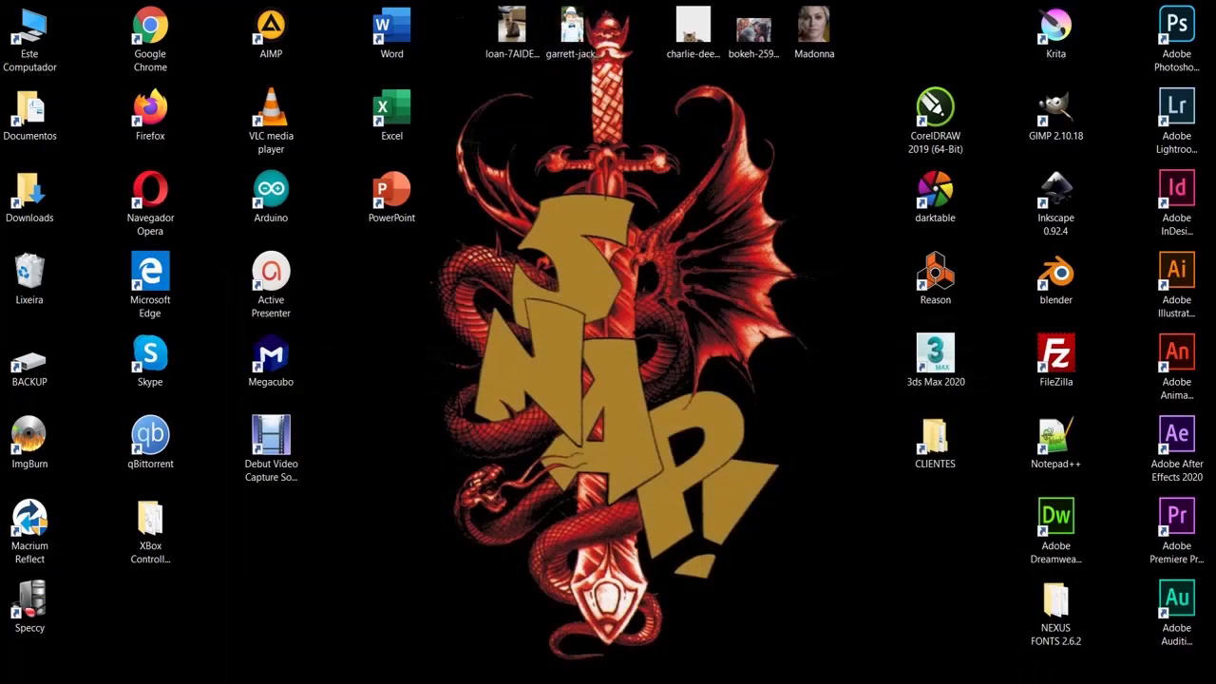
click(564, 673)
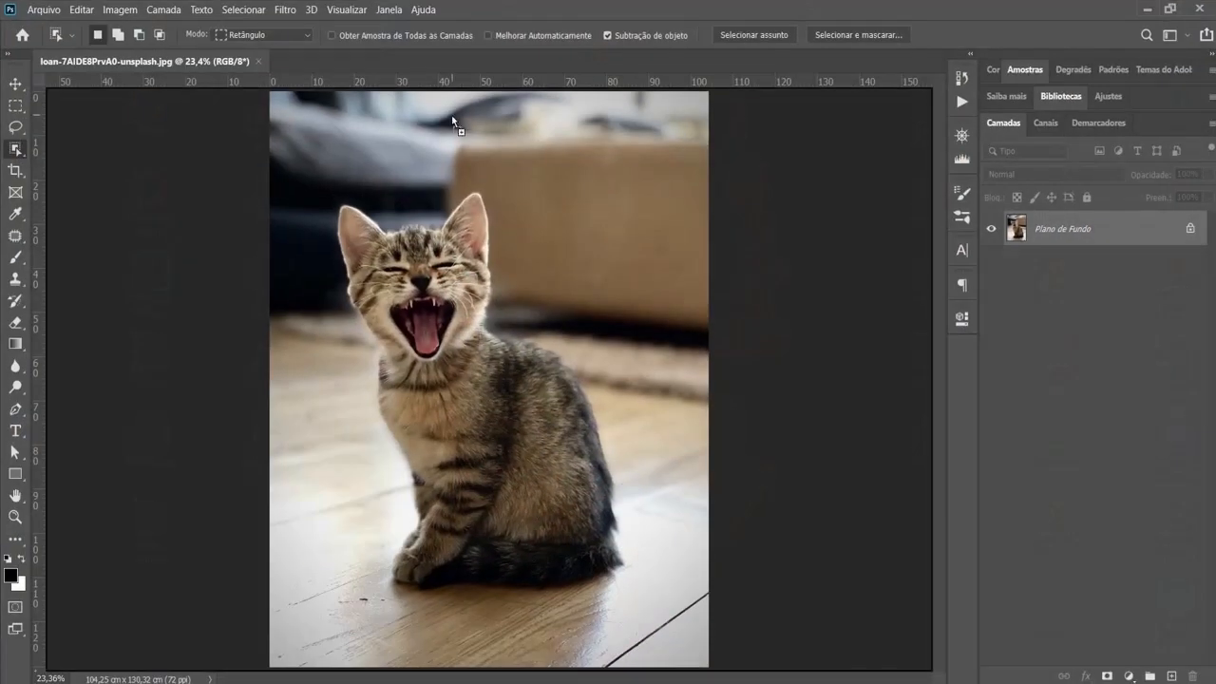
drag(452, 120, 403, 60)
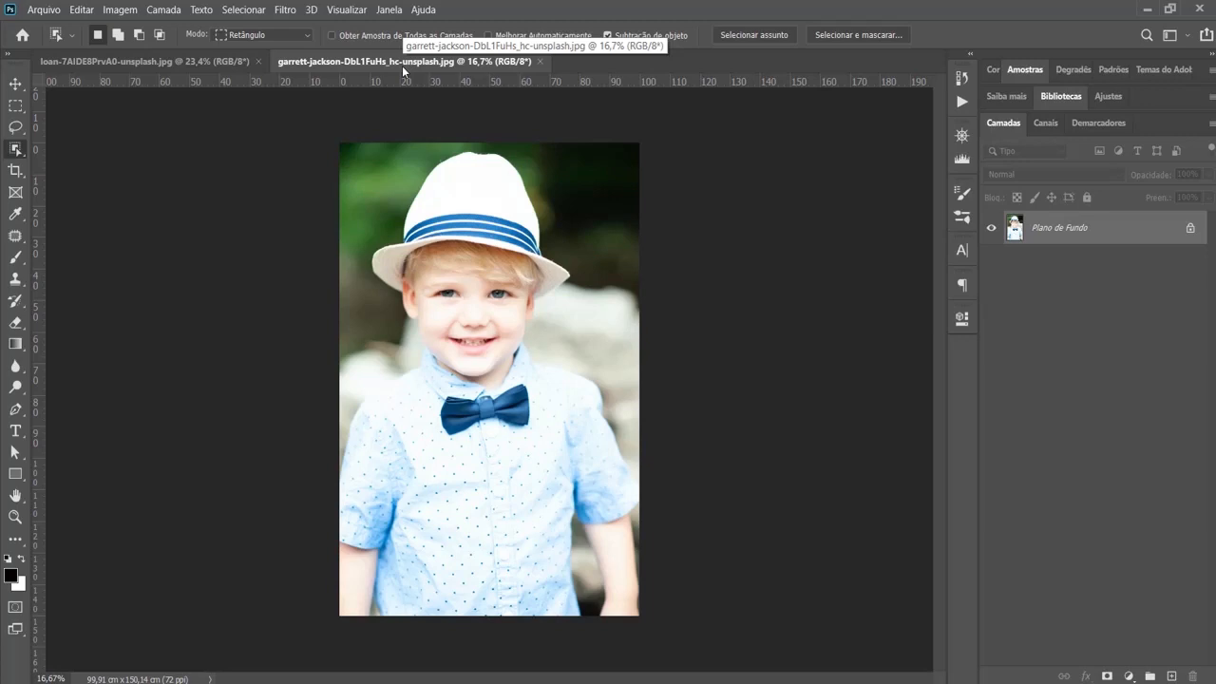
key(ctrl+plus)
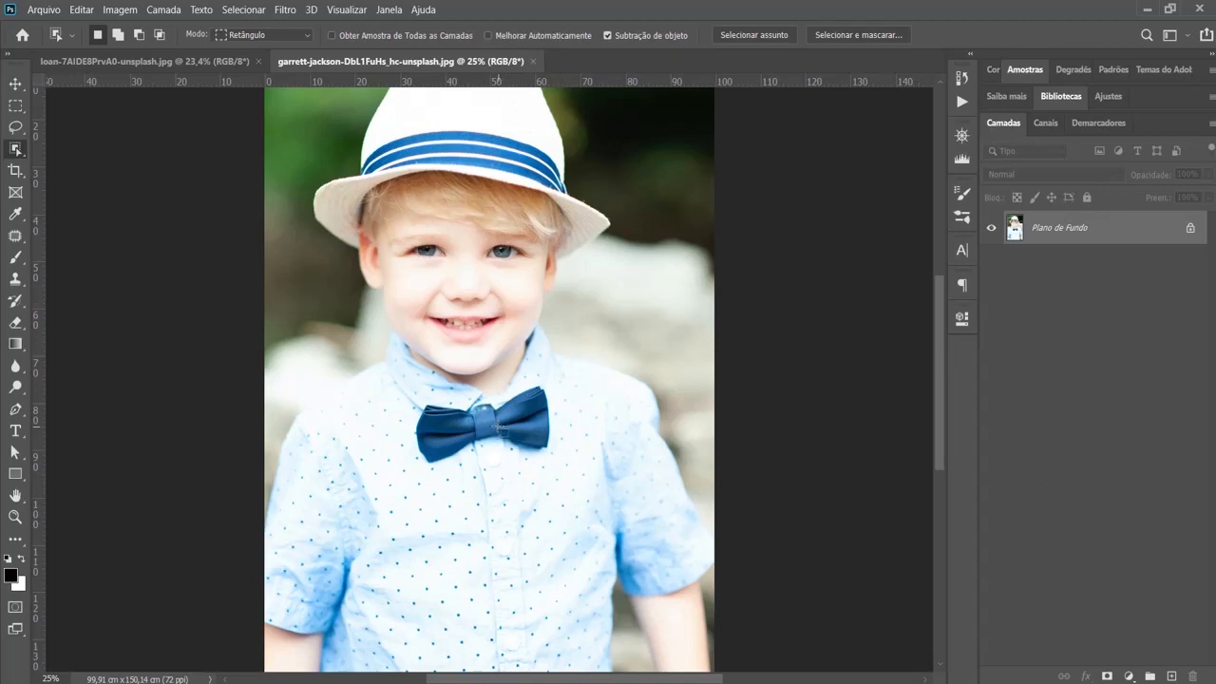
click(176, 61)
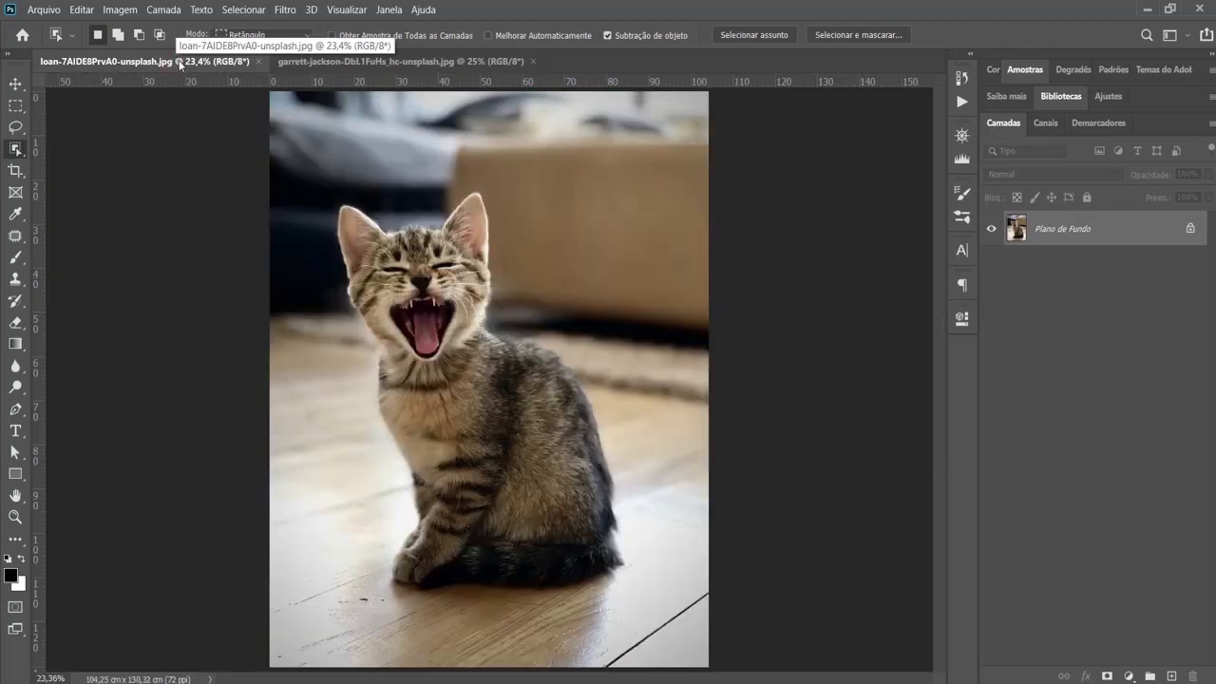
click(443, 63)
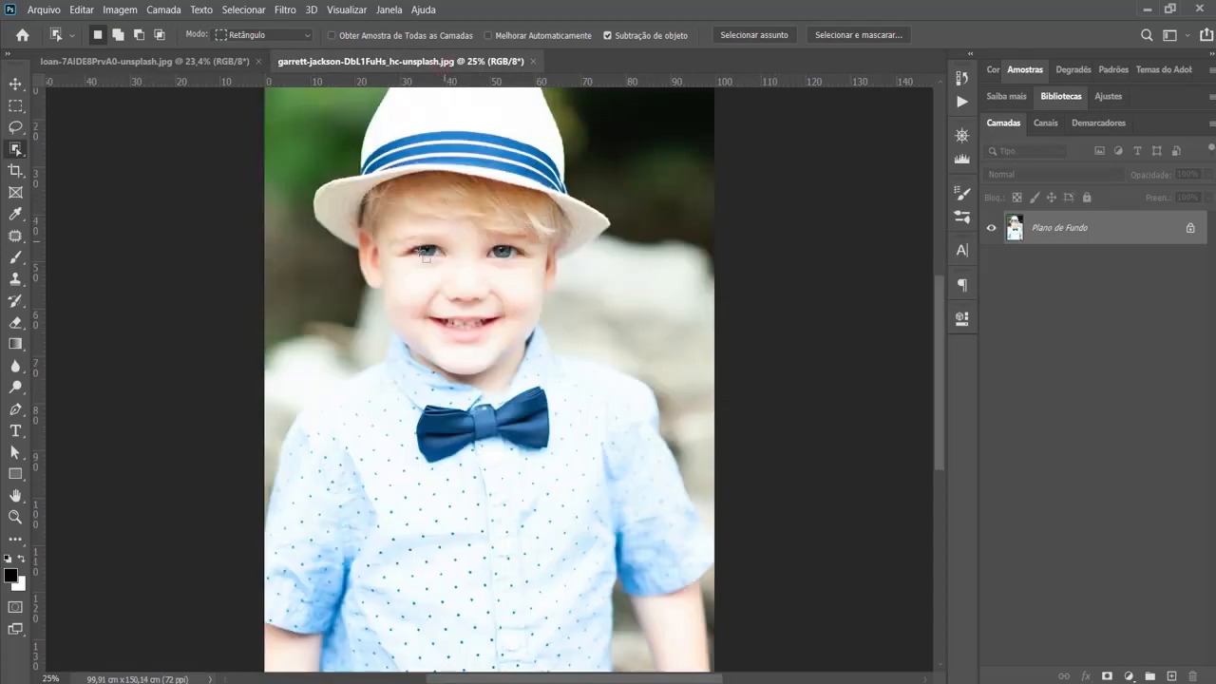
- Select the boy's bow tie with the Object Selection tool and paste a copy of it into the kitten document
click(16, 152)
drag(389, 377, 577, 464)
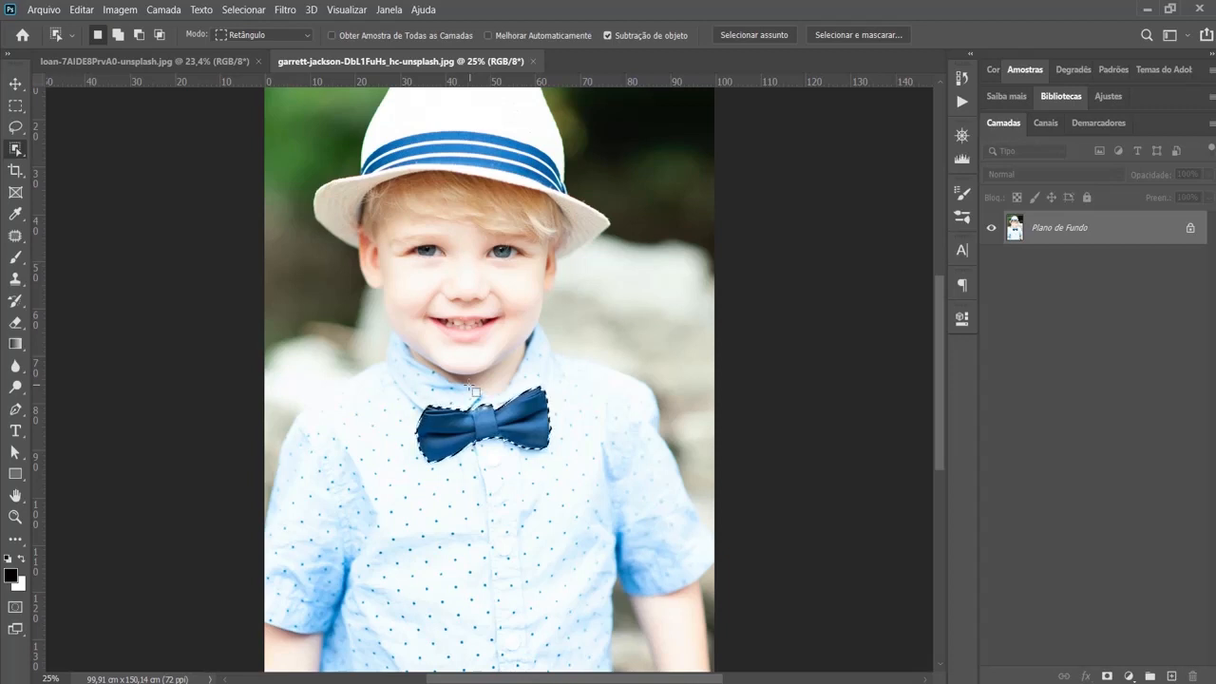
click(165, 61)
key(ctrl+v)
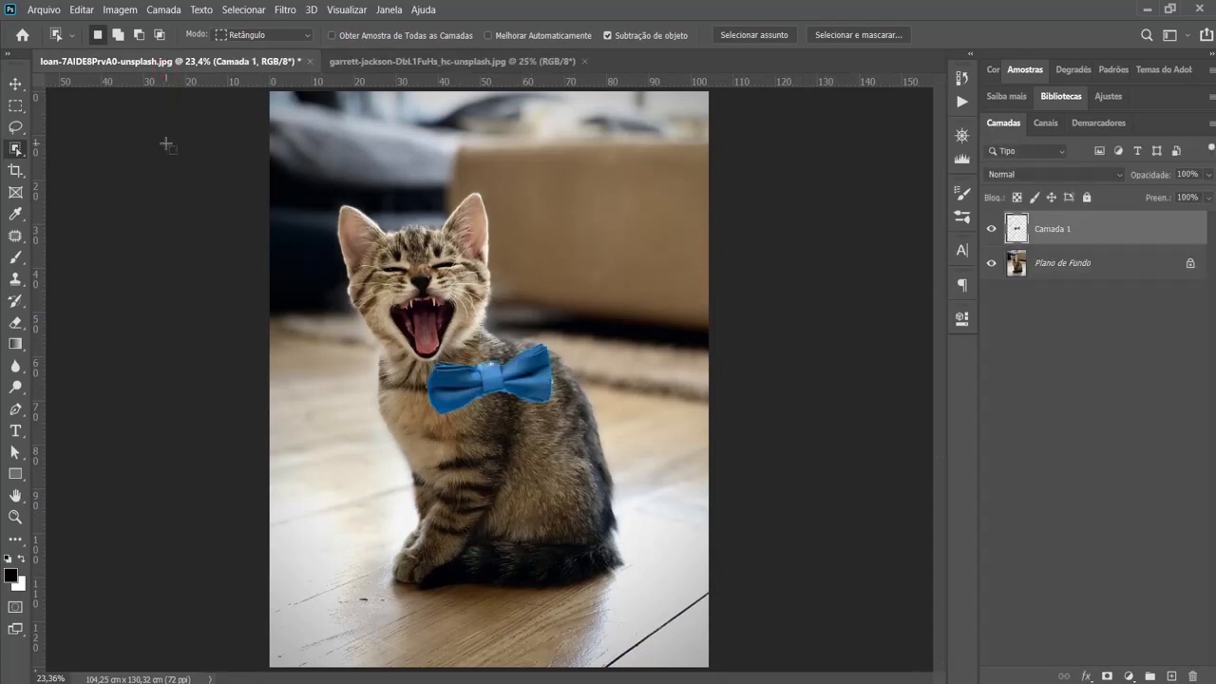
- Shrink the pasted bow tie with Free Transform and place it on the kitten's neck just below the chin
key(ctrl+t)
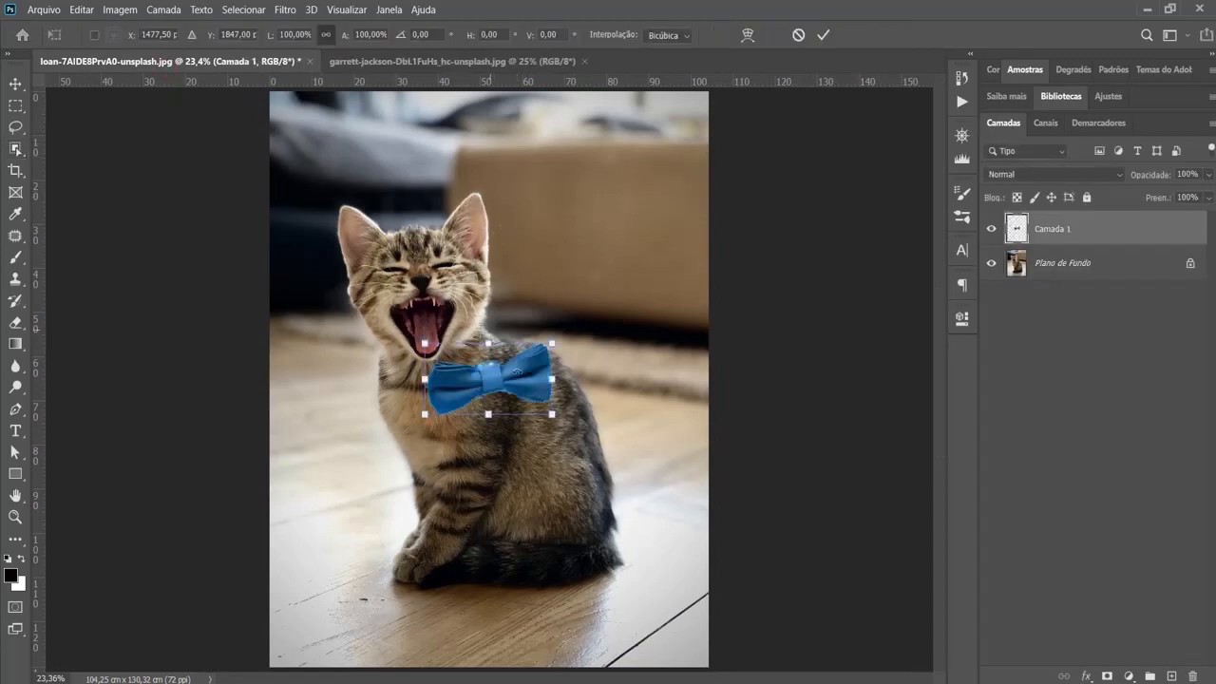
drag(521, 380, 454, 376)
key(Return)
key(w)
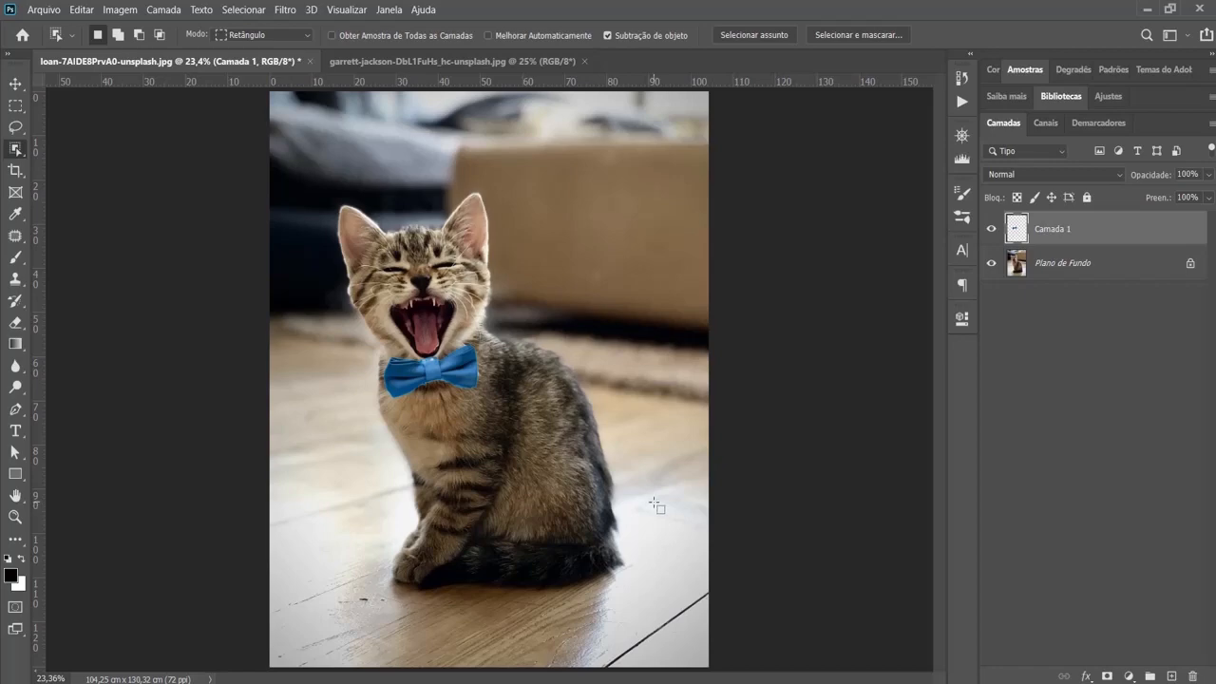
- Undo the bow tie's placement and paste so the kitten document holds only its background layer
scroll(459, 286, up, 2)
scroll(459, 378, up, 2)
key(ctrl+z)
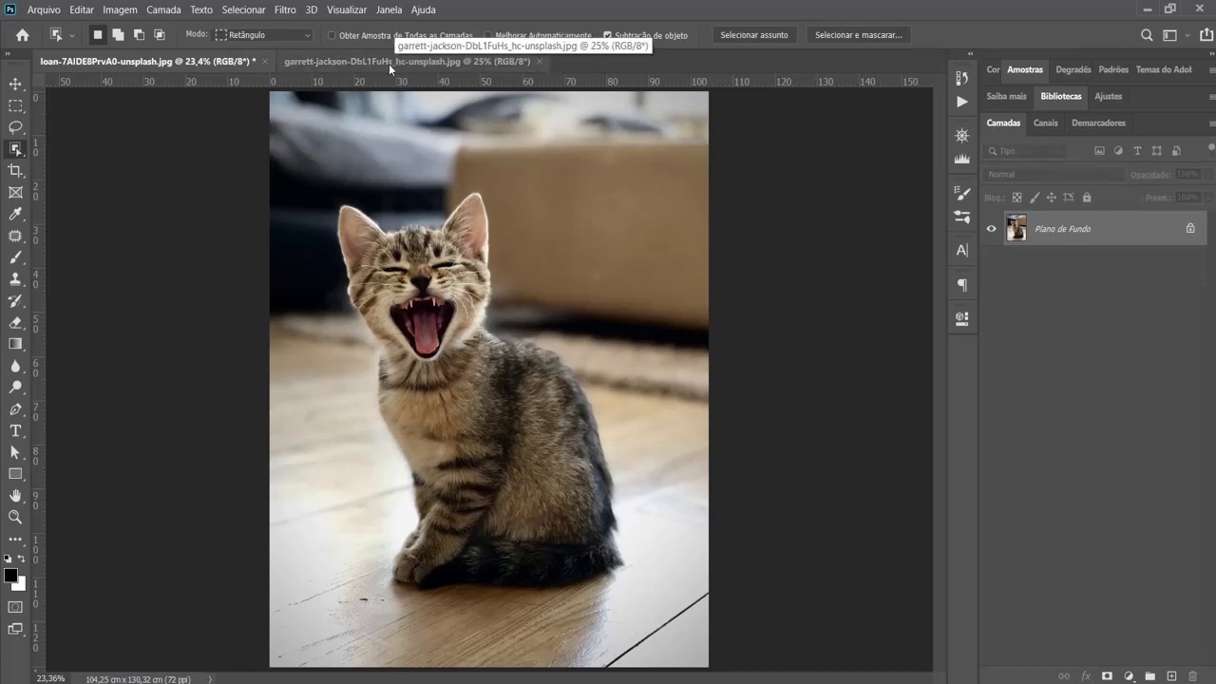
- Add a layer mask to the kitten photo's layer and make the mask, rather than the image, the active target
scroll(544, 270, up, 3)
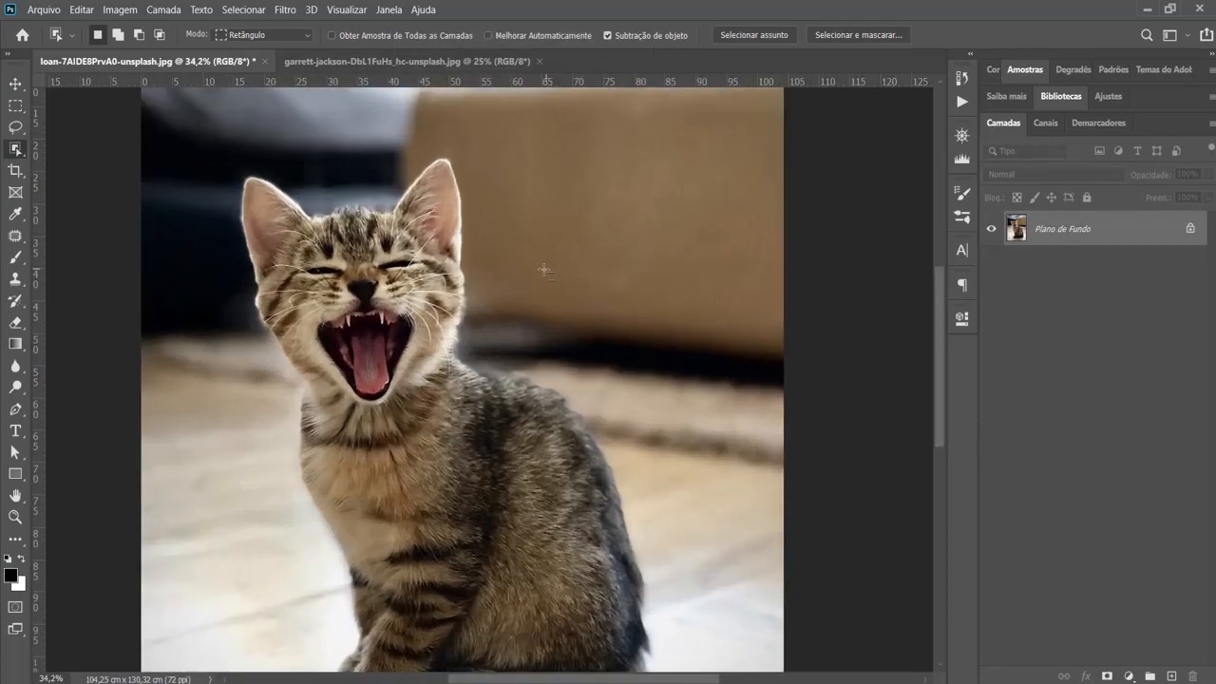
scroll(544, 270, up, 1)
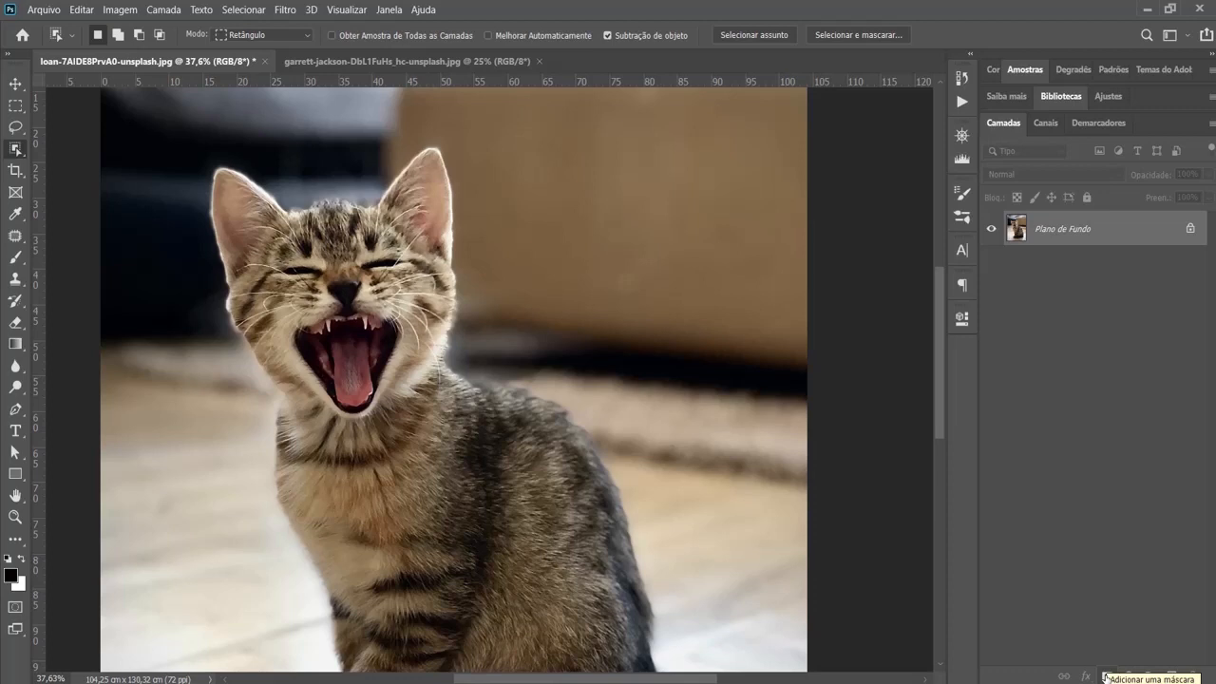
click(1106, 676)
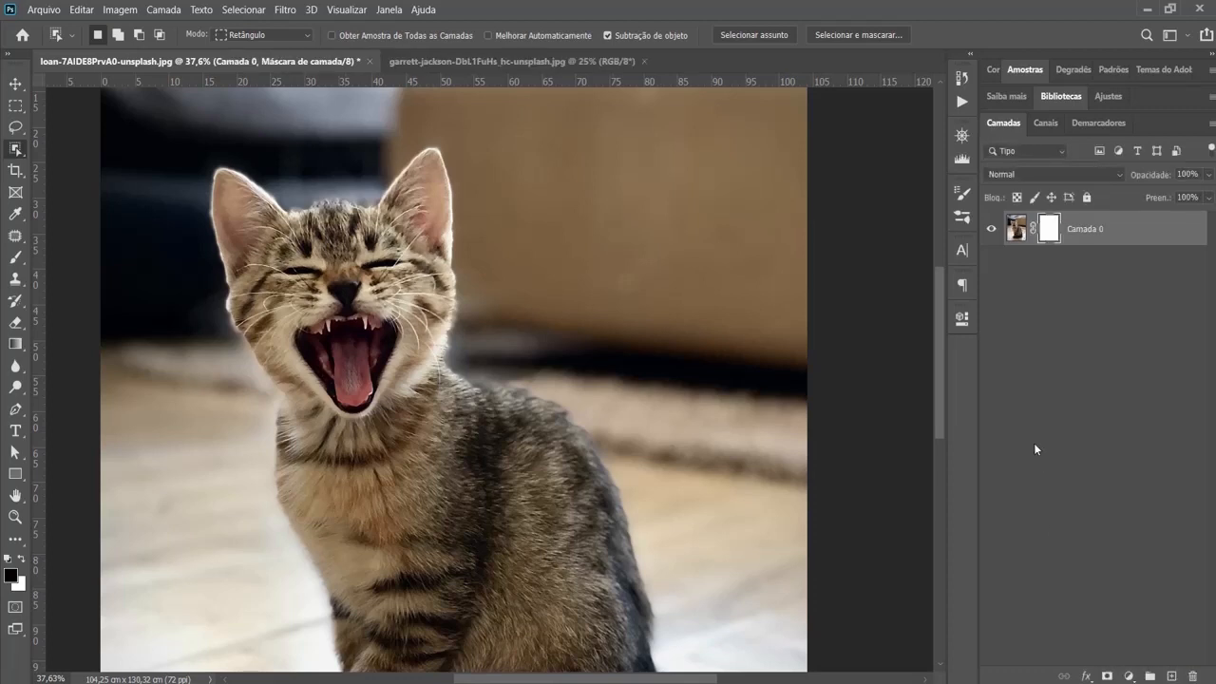
click(1017, 234)
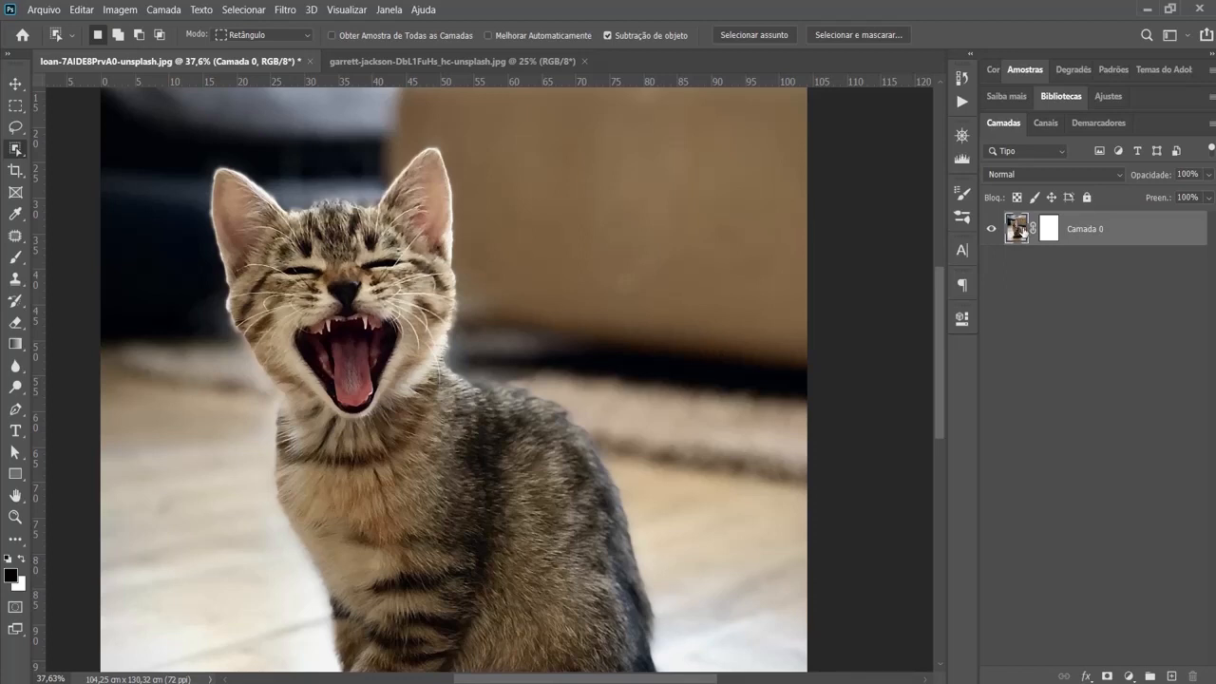
click(1047, 231)
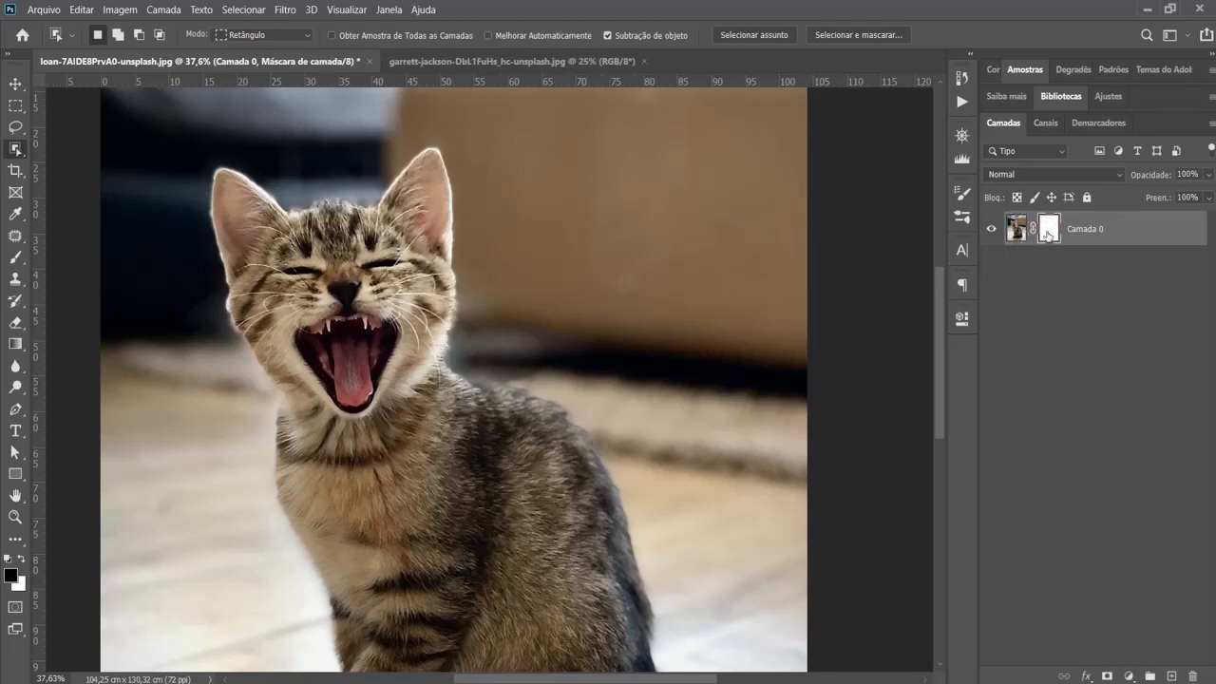
click(1019, 231)
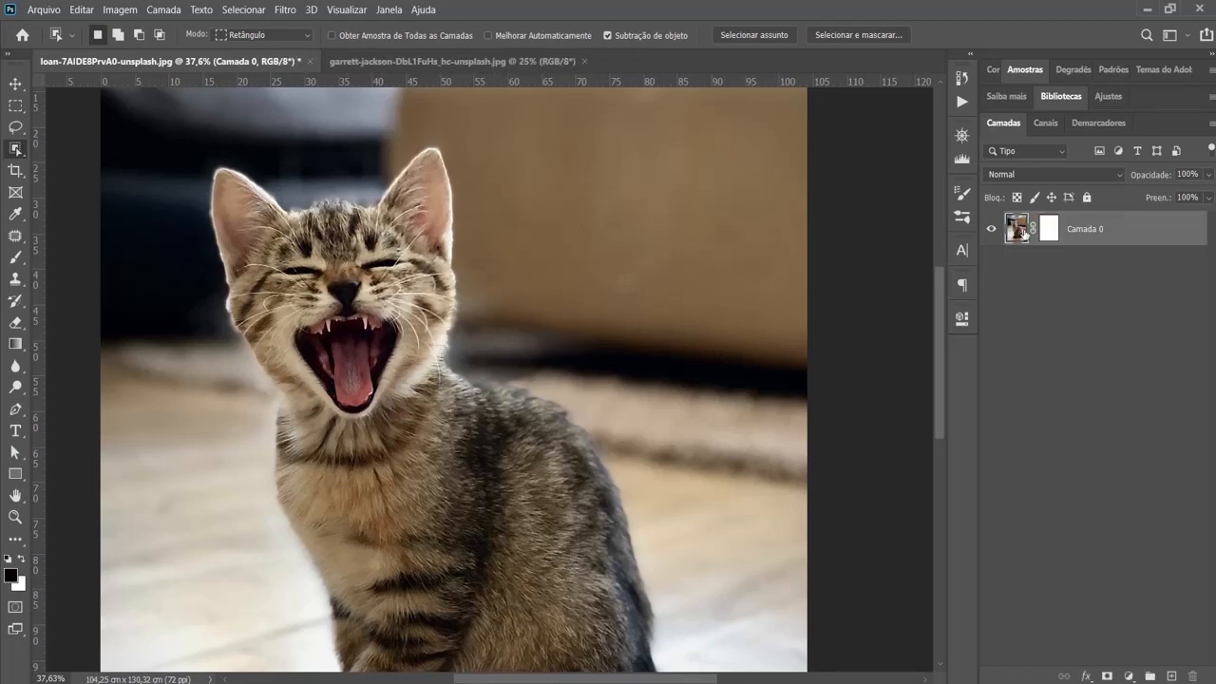
click(1046, 232)
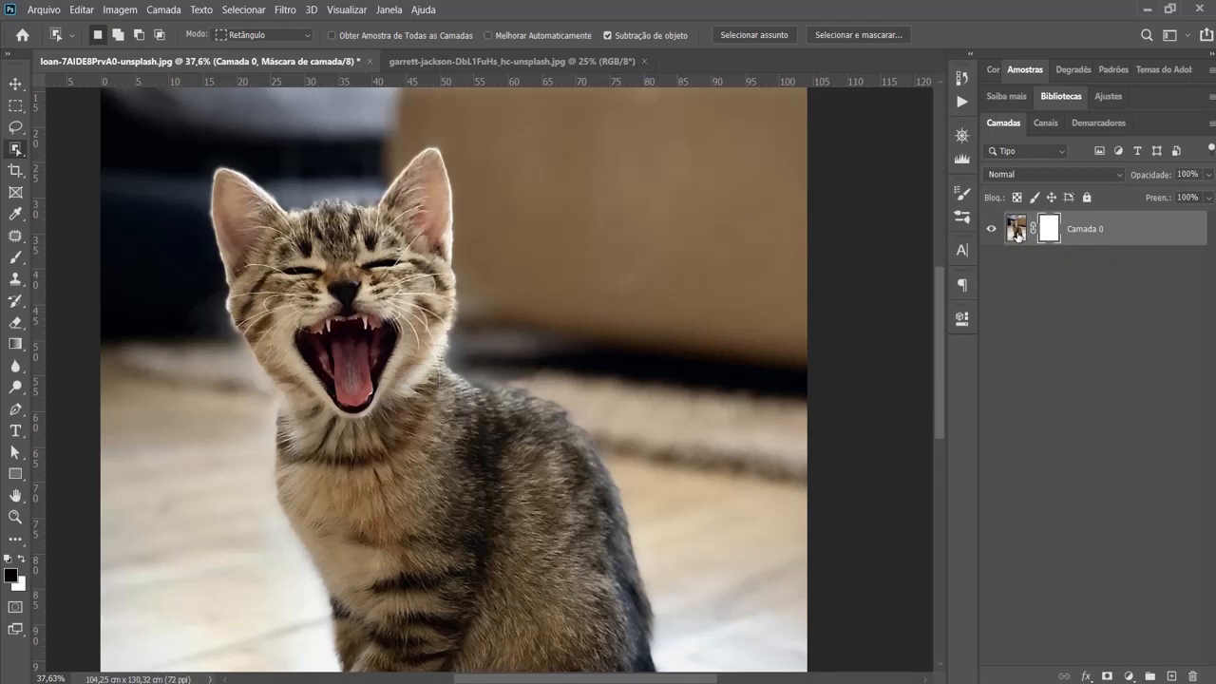
click(1017, 236)
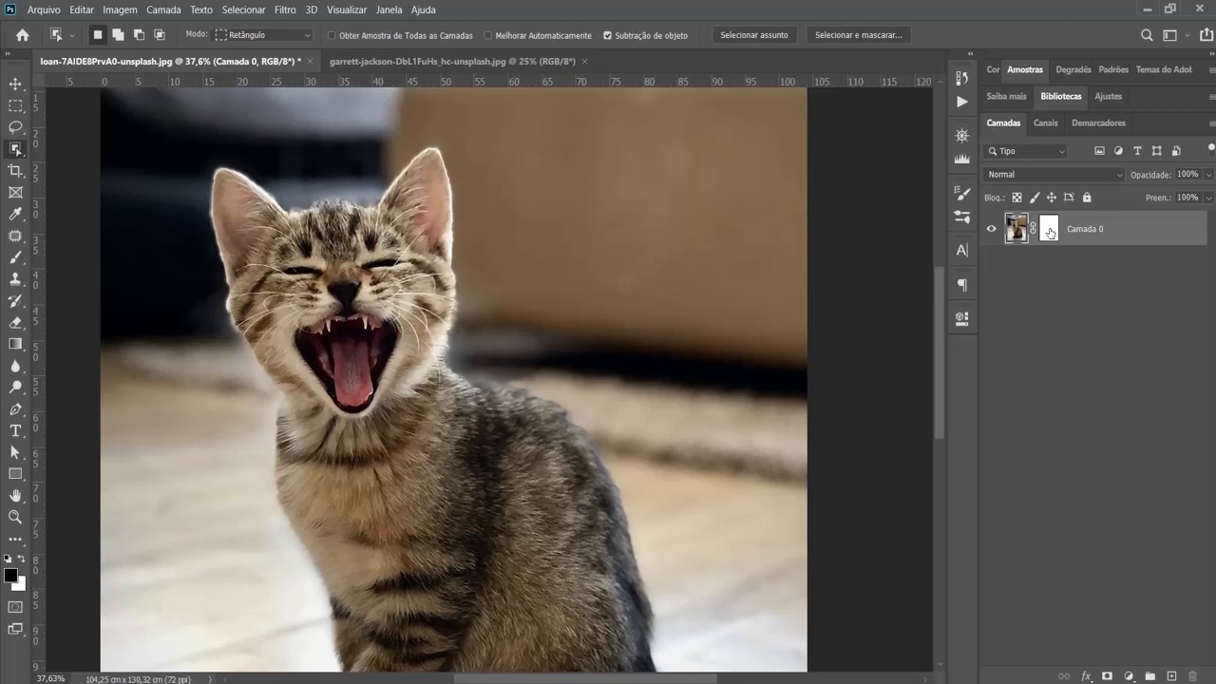
click(1049, 231)
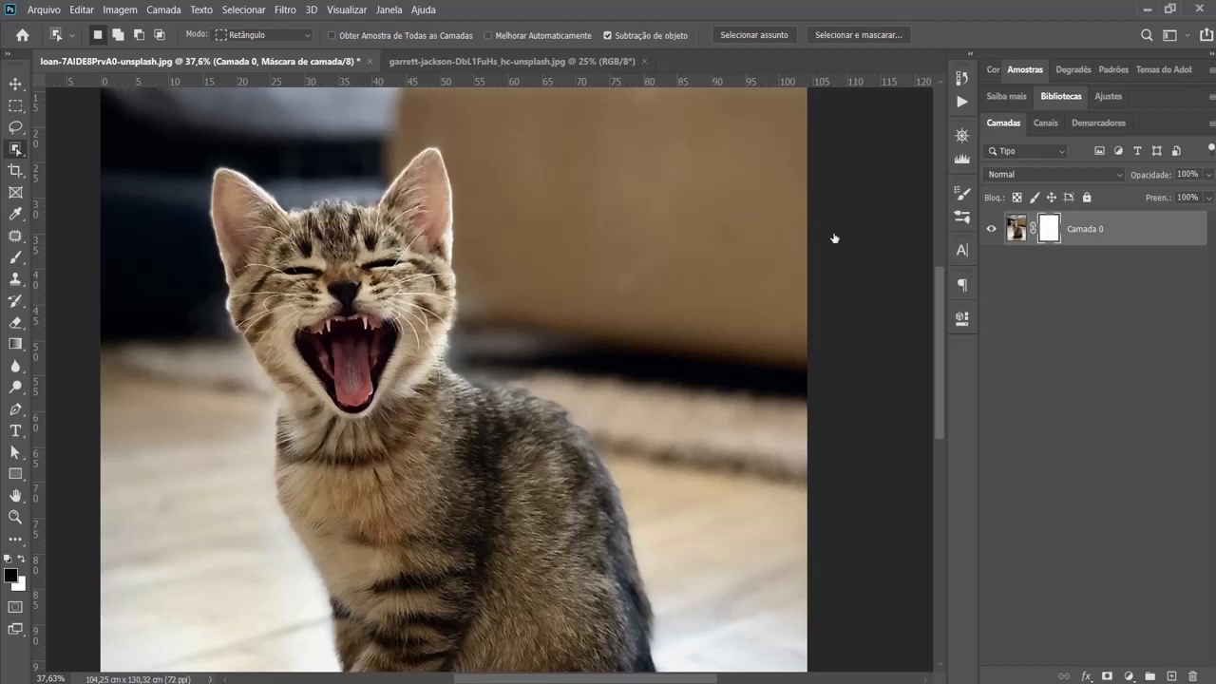
- Paint black on the mask over the background beside the kitten's head, first at 45% brush opacity, raising it to 100%
click(14, 258)
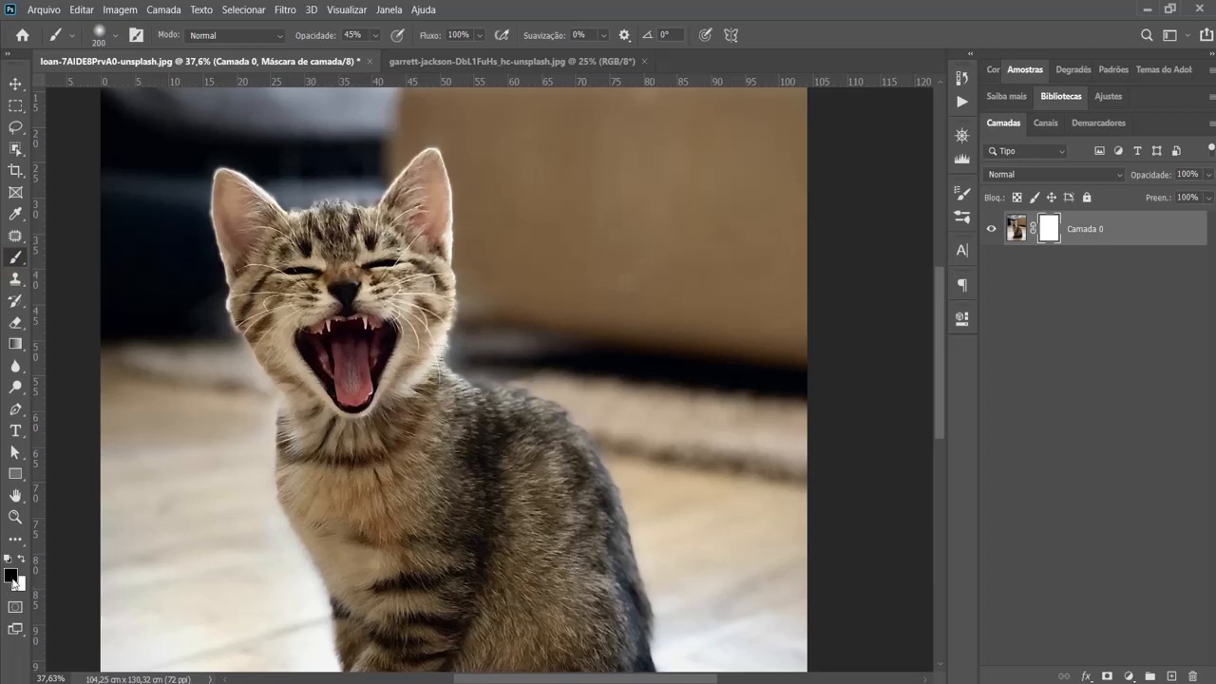
click(534, 323)
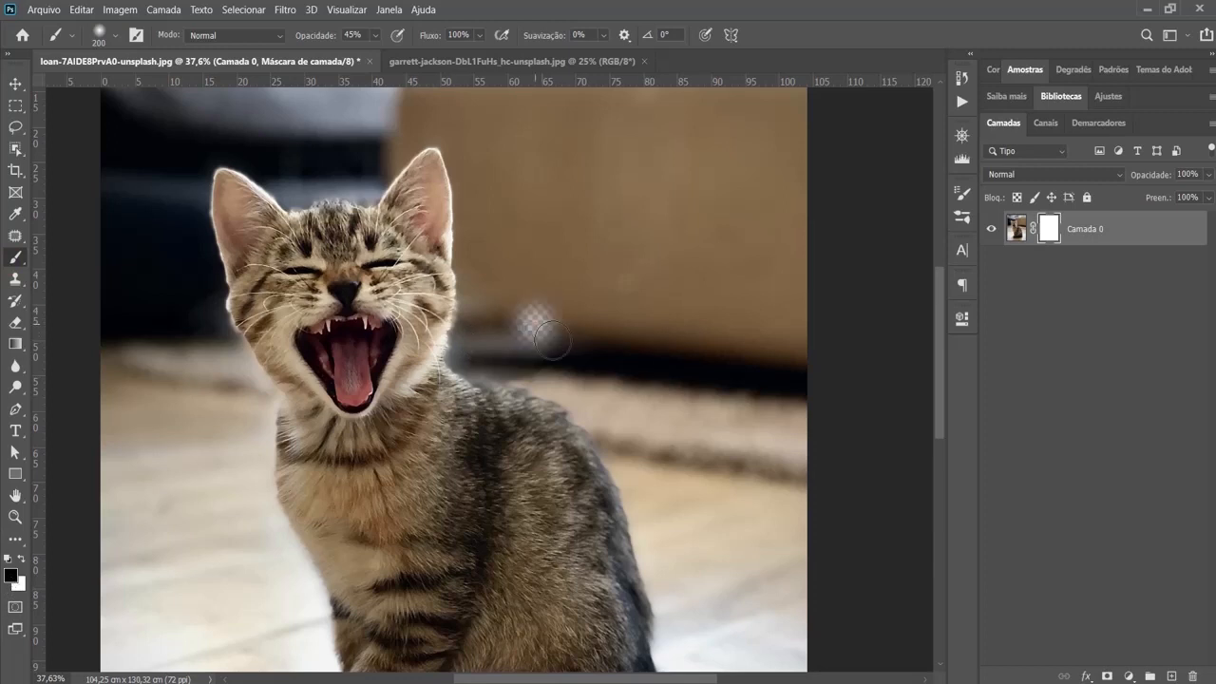
mouse_move(550, 339)
mouse_down()
mouse_move(537, 299)
mouse_move(529, 320)
mouse_move(537, 307)
mouse_move(559, 325)
mouse_move(555, 309)
mouse_move(580, 326)
mouse_move(552, 334)
mouse_move(581, 316)
mouse_move(578, 337)
mouse_move(620, 306)
mouse_move(585, 290)
mouse_up()
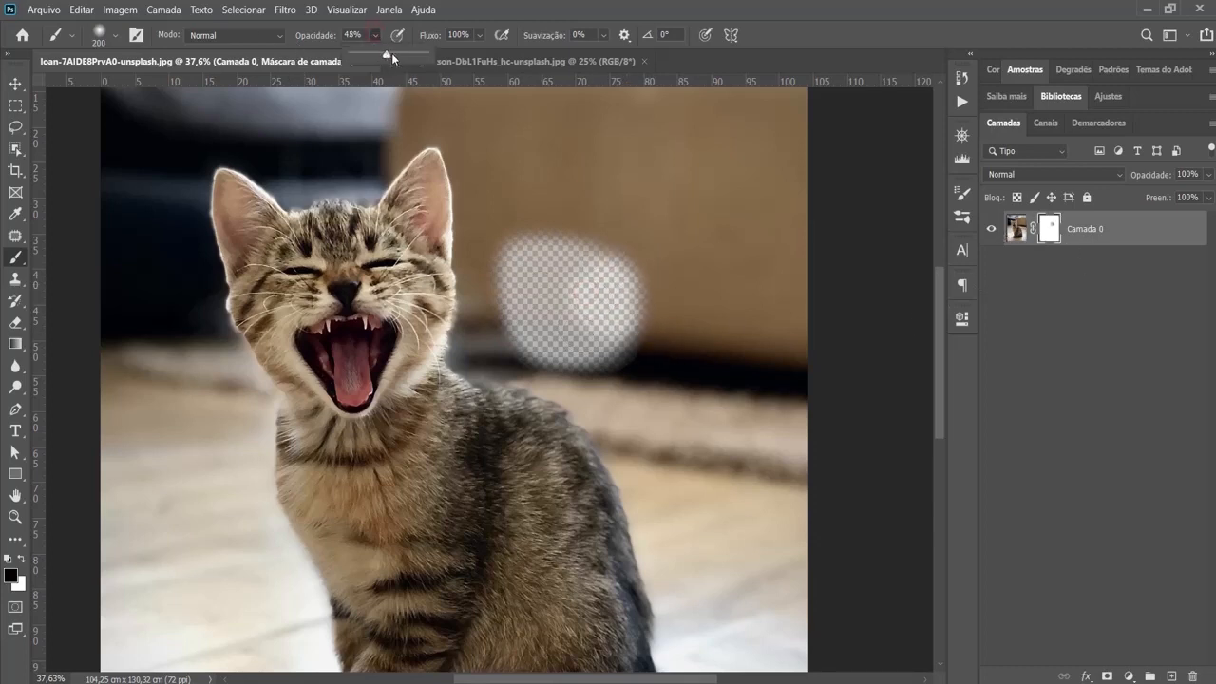
drag(391, 57, 475, 62)
mouse_move(555, 283)
mouse_down()
mouse_move(516, 242)
mouse_move(542, 329)
mouse_move(531, 303)
mouse_move(602, 326)
mouse_move(580, 330)
mouse_move(498, 226)
mouse_move(545, 248)
mouse_move(519, 281)
mouse_move(506, 255)
mouse_move(483, 258)
mouse_move(480, 204)
mouse_move(455, 146)
mouse_move(506, 204)
mouse_move(547, 220)
mouse_move(508, 116)
mouse_move(588, 276)
mouse_move(631, 274)
mouse_move(627, 376)
mouse_move(669, 396)
mouse_move(618, 313)
mouse_move(550, 315)
mouse_move(601, 373)
mouse_move(556, 355)
mouse_move(514, 358)
mouse_move(487, 329)
mouse_move(399, 318)
mouse_move(454, 347)
mouse_up()
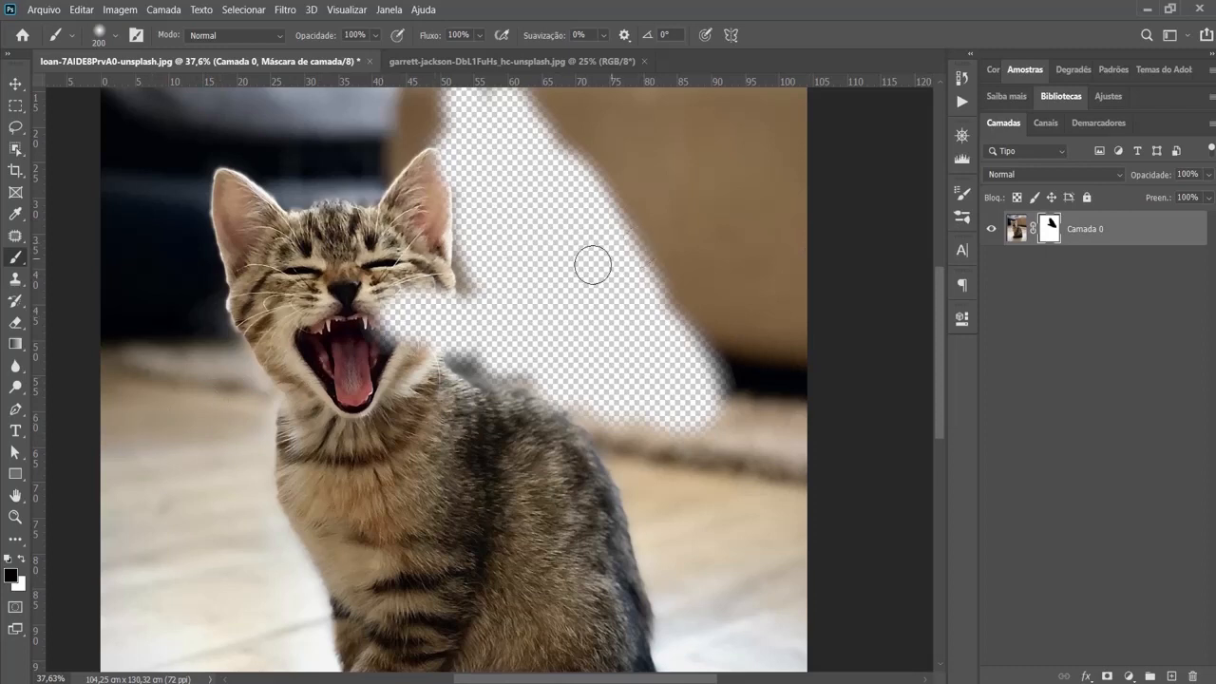
- Paint white on the mask to restore the kitten's cheek and ear edge, switching back to black to hide most of its face
key(x)
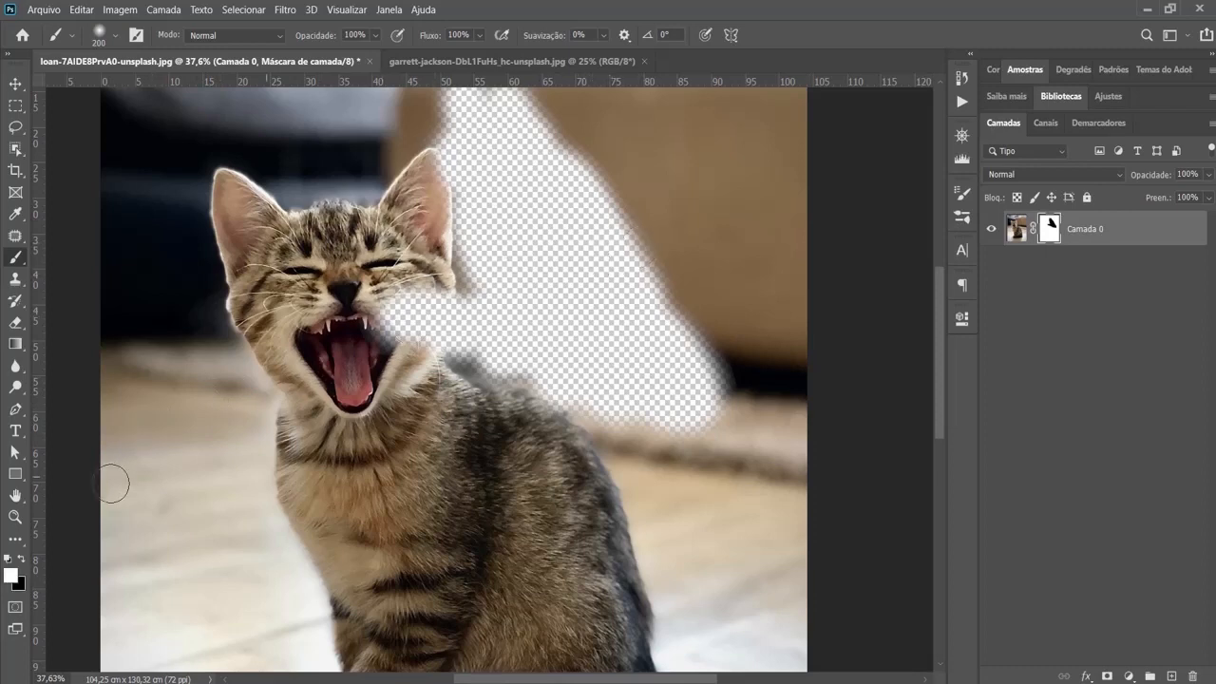
click(20, 562)
key(x)
mouse_move(432, 312)
mouse_down()
mouse_move(399, 323)
mouse_move(409, 313)
mouse_move(464, 346)
mouse_move(430, 140)
mouse_move(480, 342)
mouse_move(475, 223)
mouse_move(504, 266)
mouse_move(548, 242)
mouse_move(566, 248)
mouse_move(481, 215)
mouse_move(479, 285)
mouse_up()
key(x)
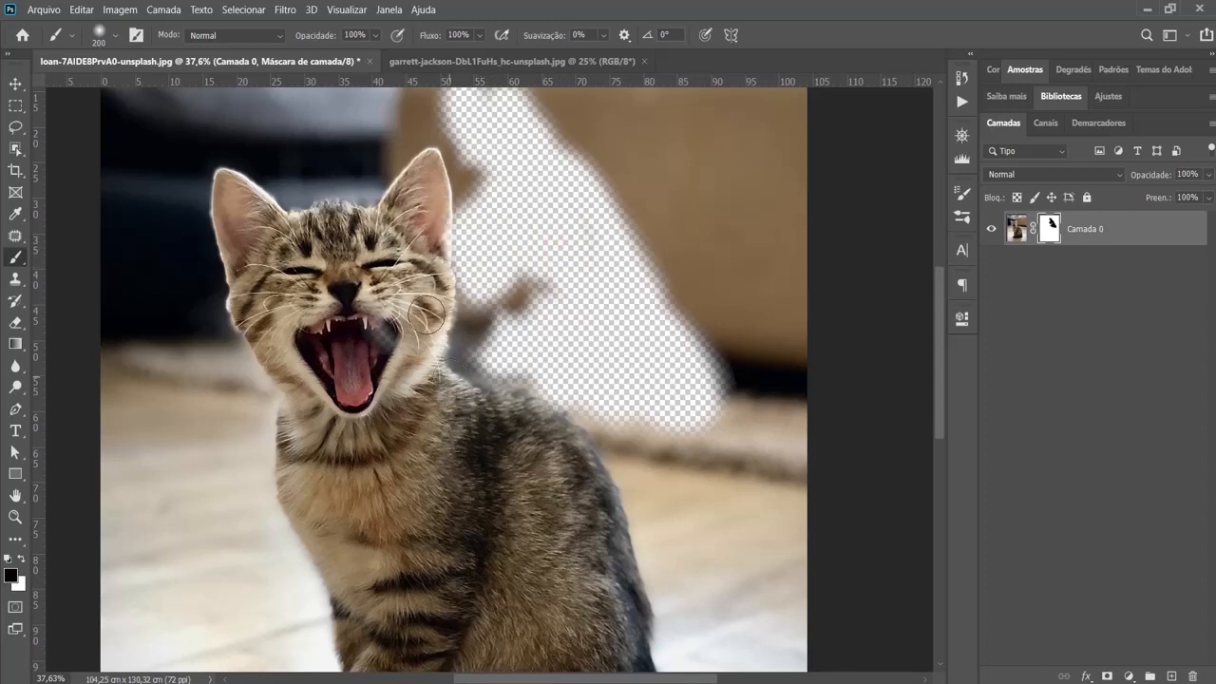
mouse_move(427, 314)
mouse_down()
mouse_move(423, 284)
mouse_move(331, 320)
mouse_move(349, 316)
mouse_move(307, 344)
mouse_move(511, 369)
mouse_up()
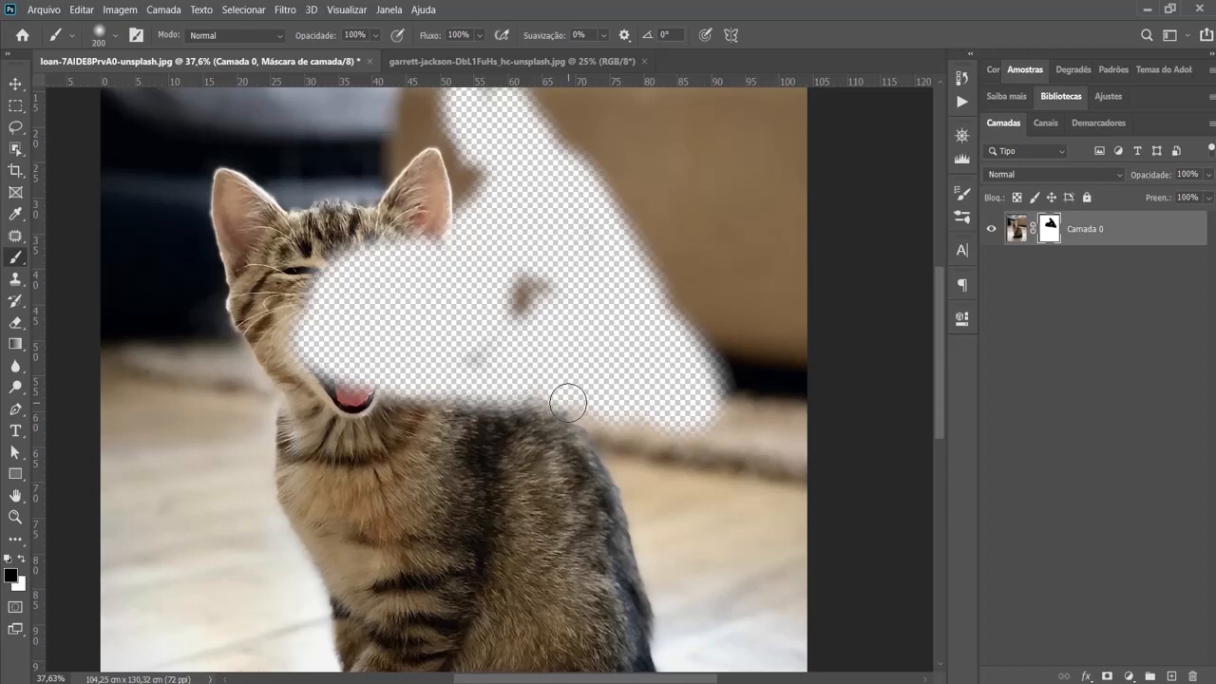
- Fill the kitten layer's entire mask with black and invert it to white
key(alt+BackSpace)
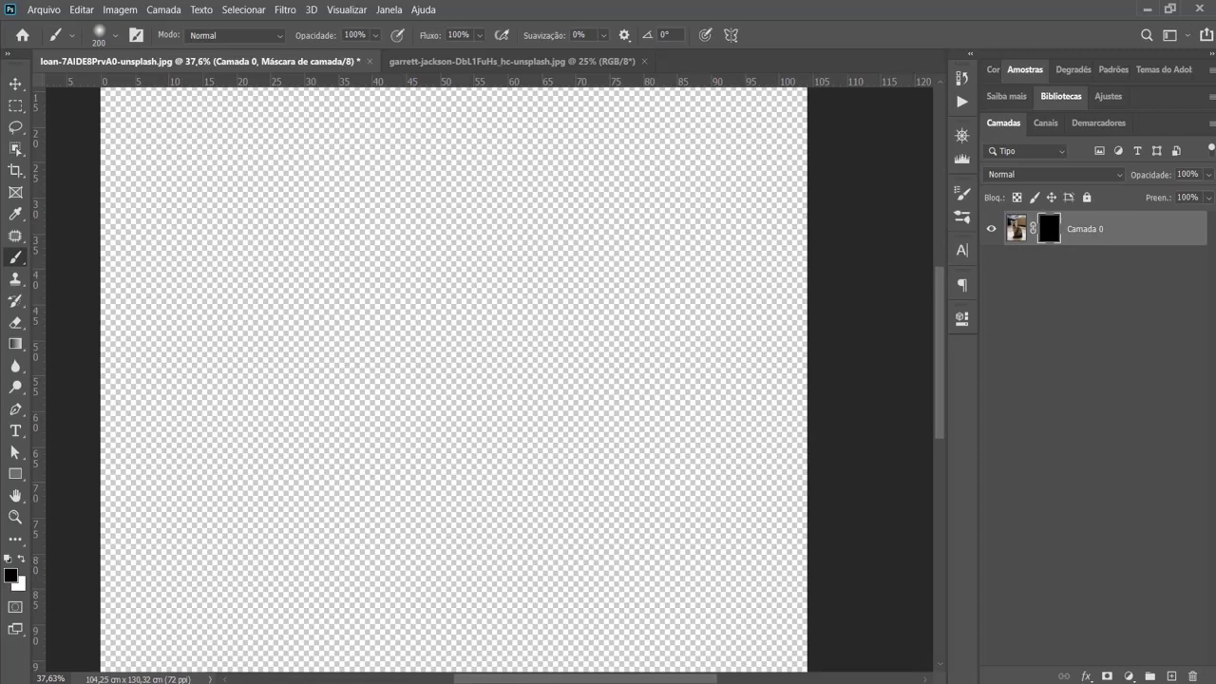
key(ctrl+i)
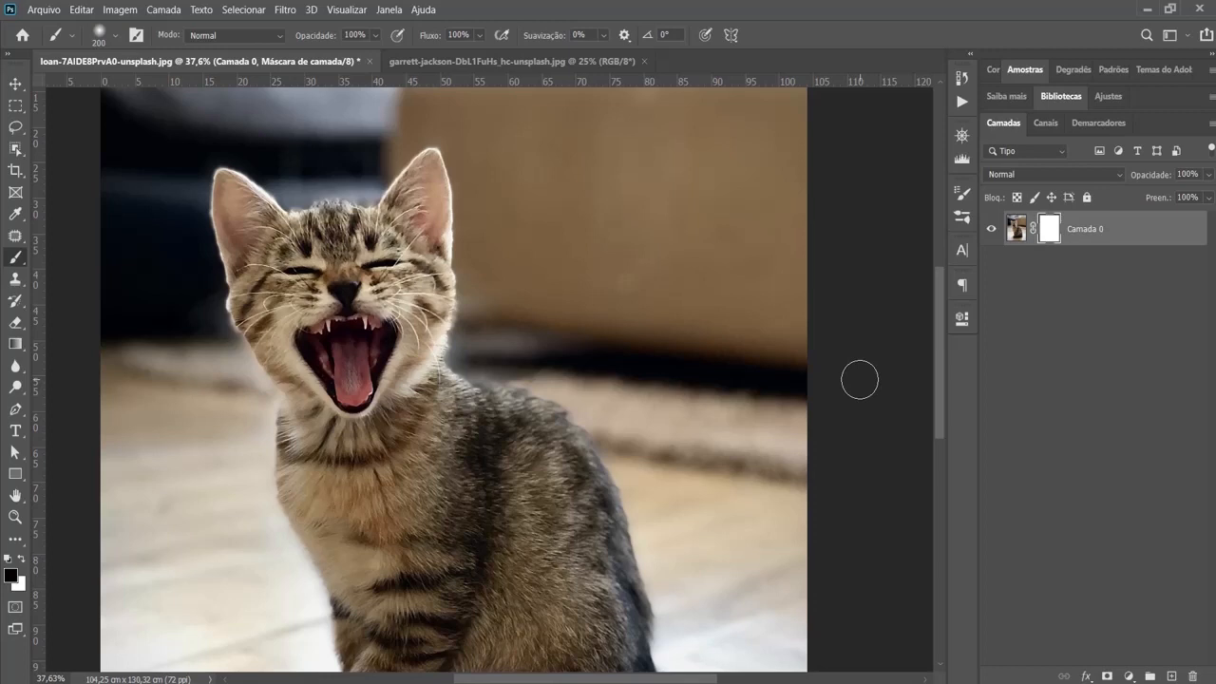
- Copy the entire photo of the boy and paste it as a new layer above the masked kitten layer
click(448, 61)
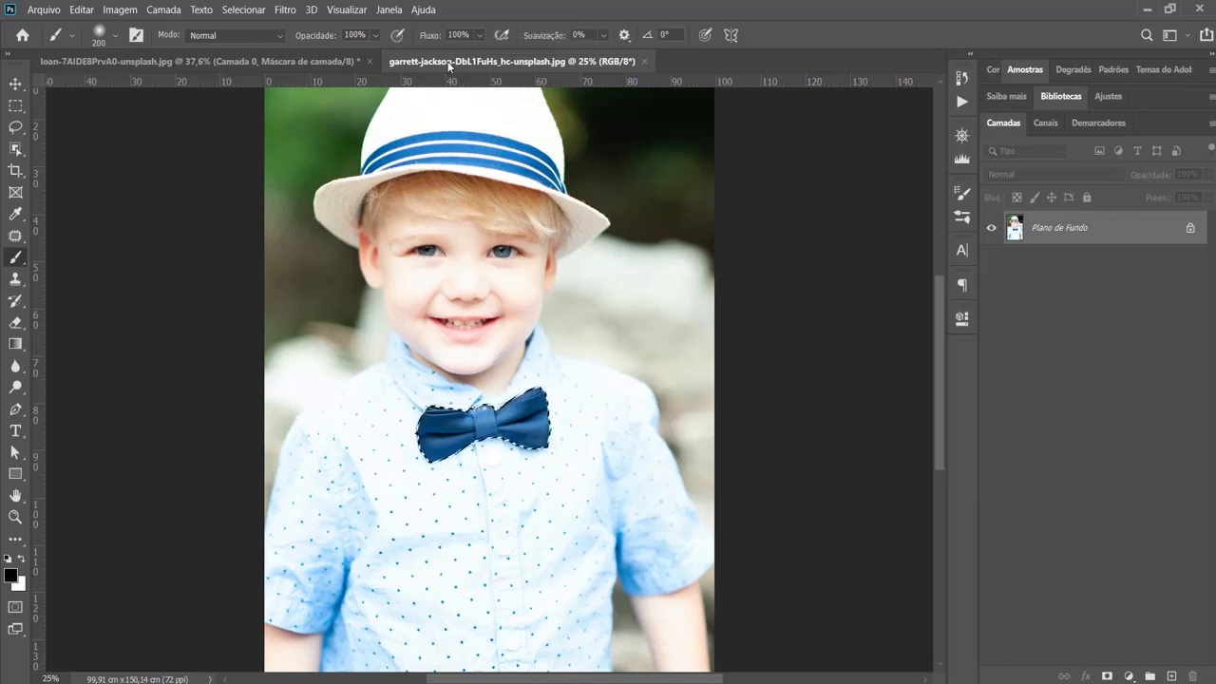
key(ctrl+a)
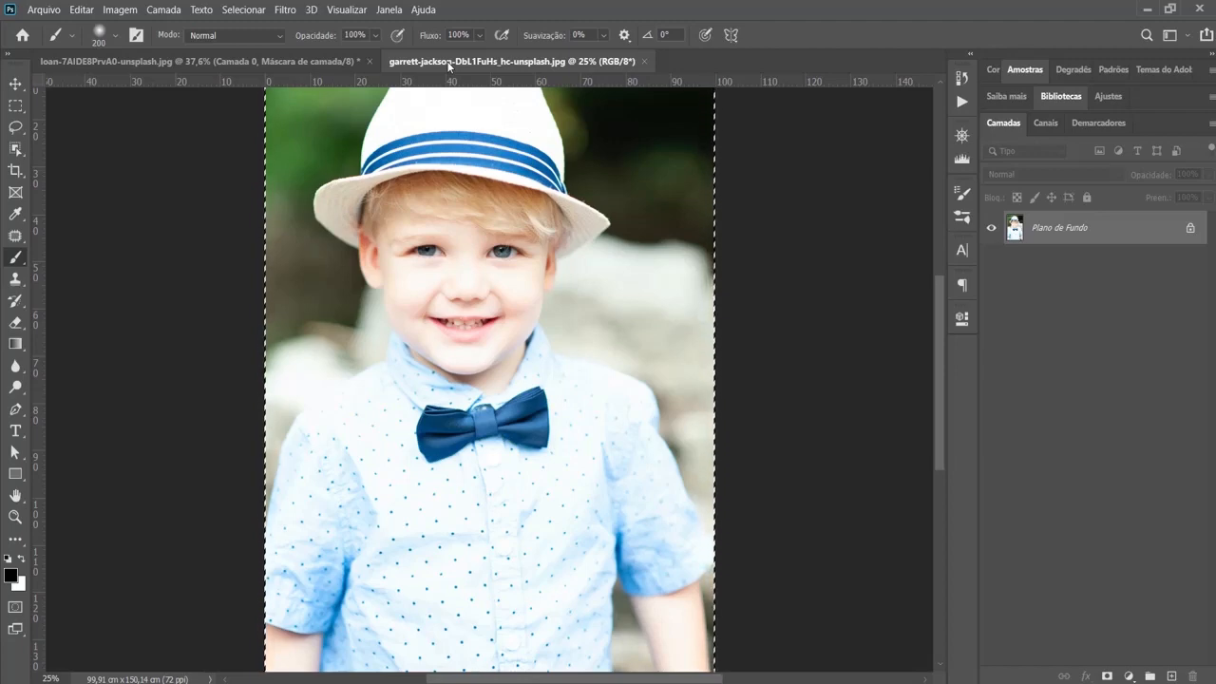
click(257, 61)
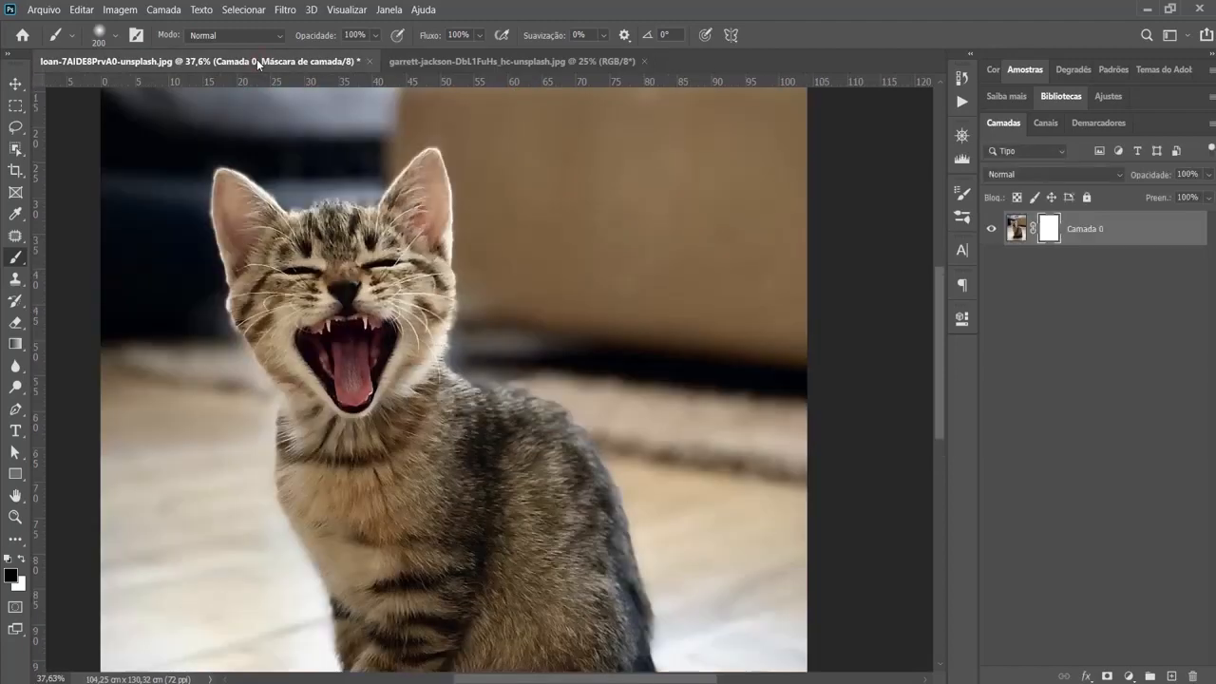
key(ctrl+v)
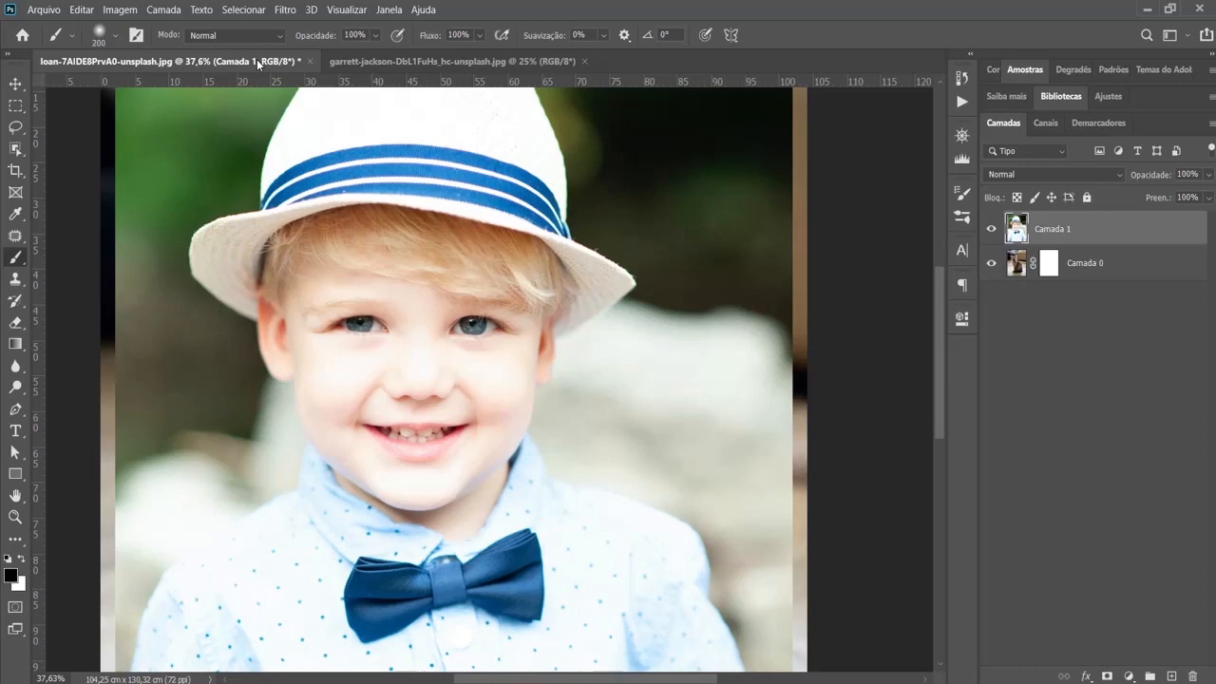
- Scale the boy layer to 67.40% and position it over the kitten within the canvas
key(ctrl+t)
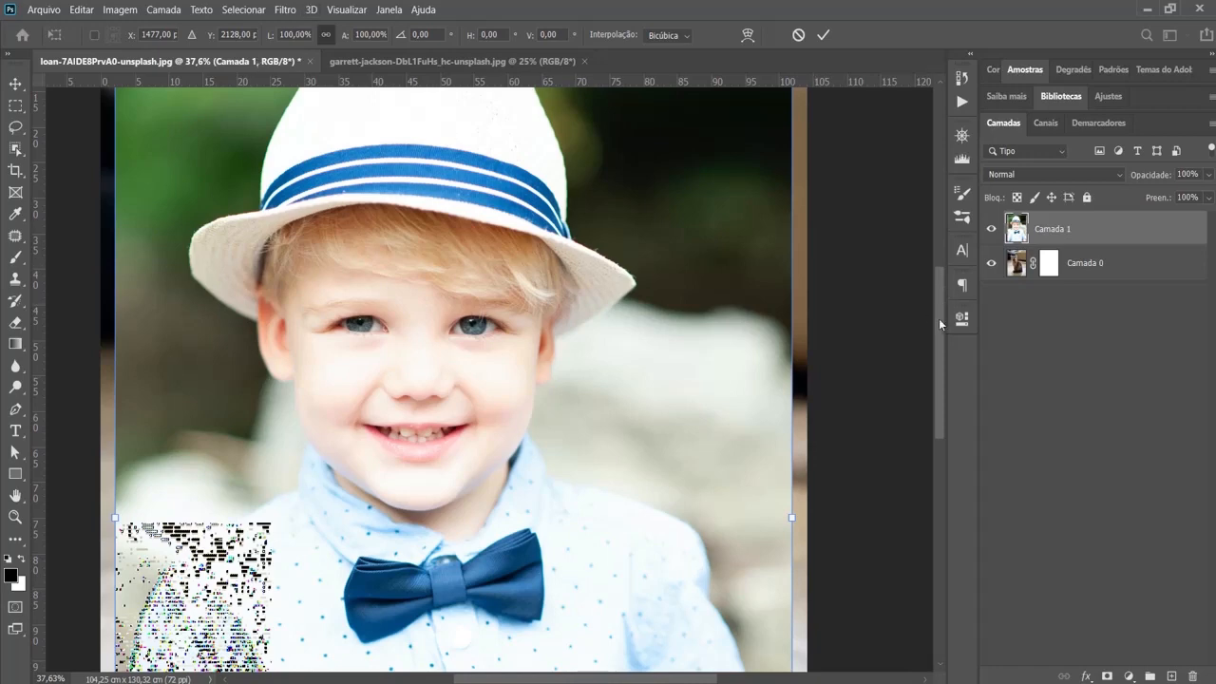
drag(938, 318, 932, 279)
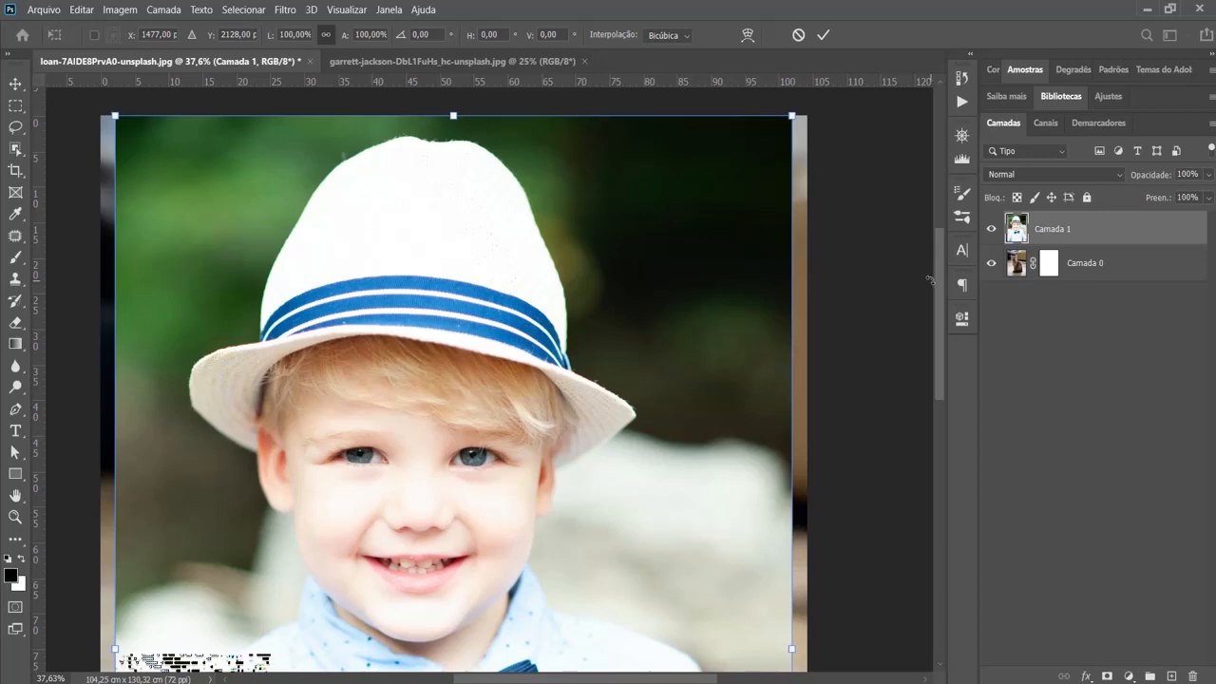
key(ctrl+0)
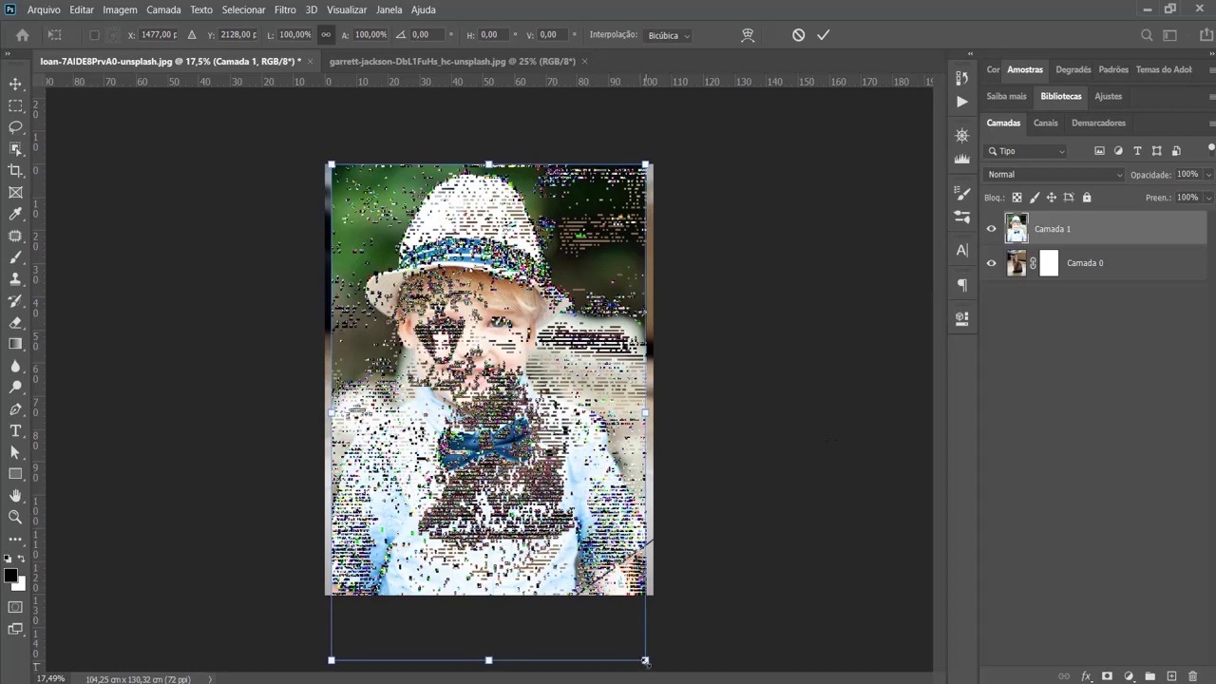
drag(645, 660, 535, 467)
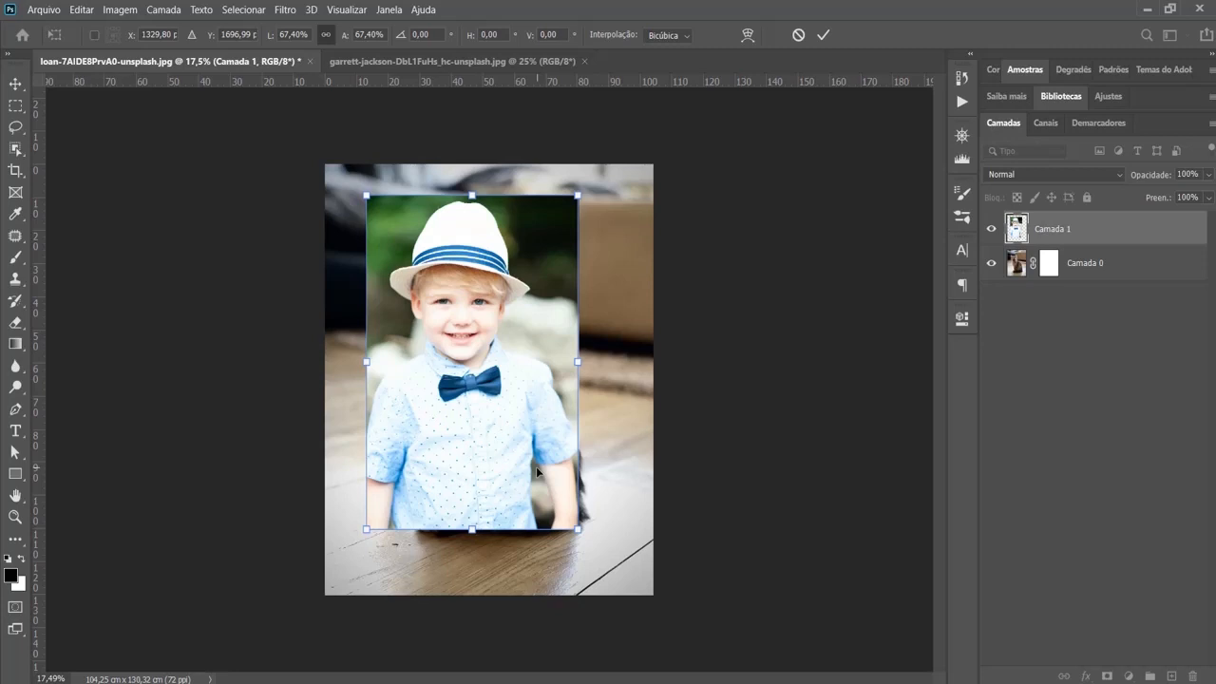
key(ctrl+plus)
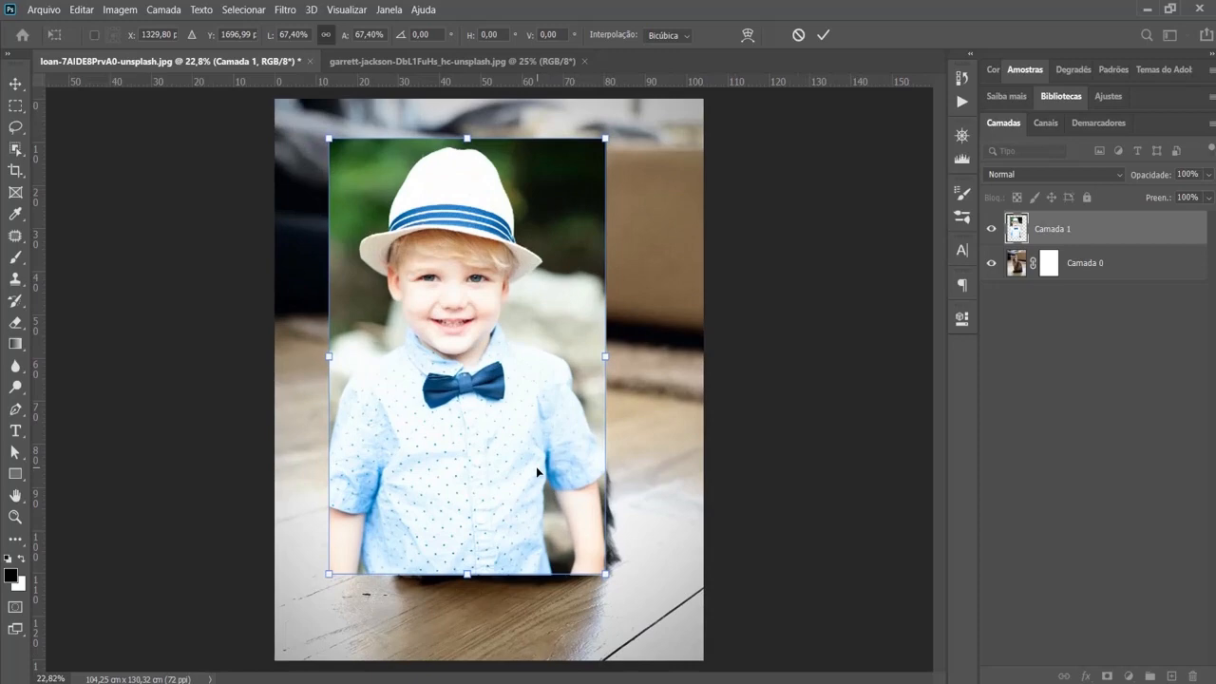
key(Return)
- Add a layer mask to the boy layer and paint black with brush sizes up to 600 to hide everything except the bow tie
key(b)
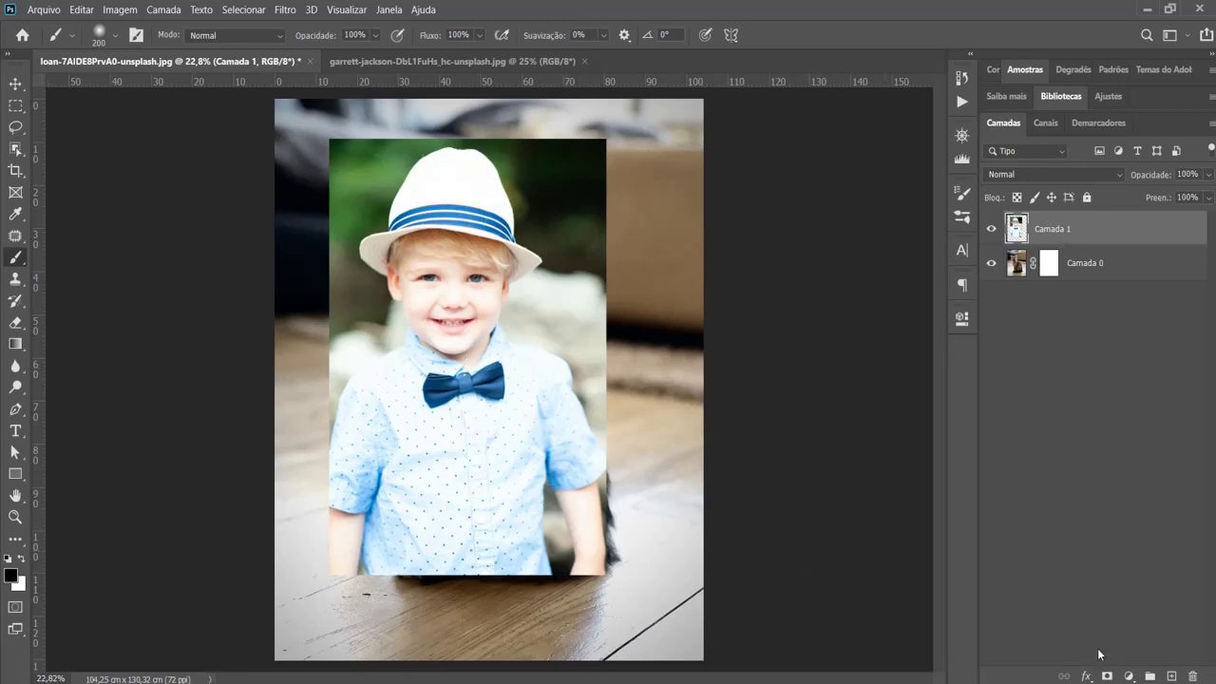
click(1108, 677)
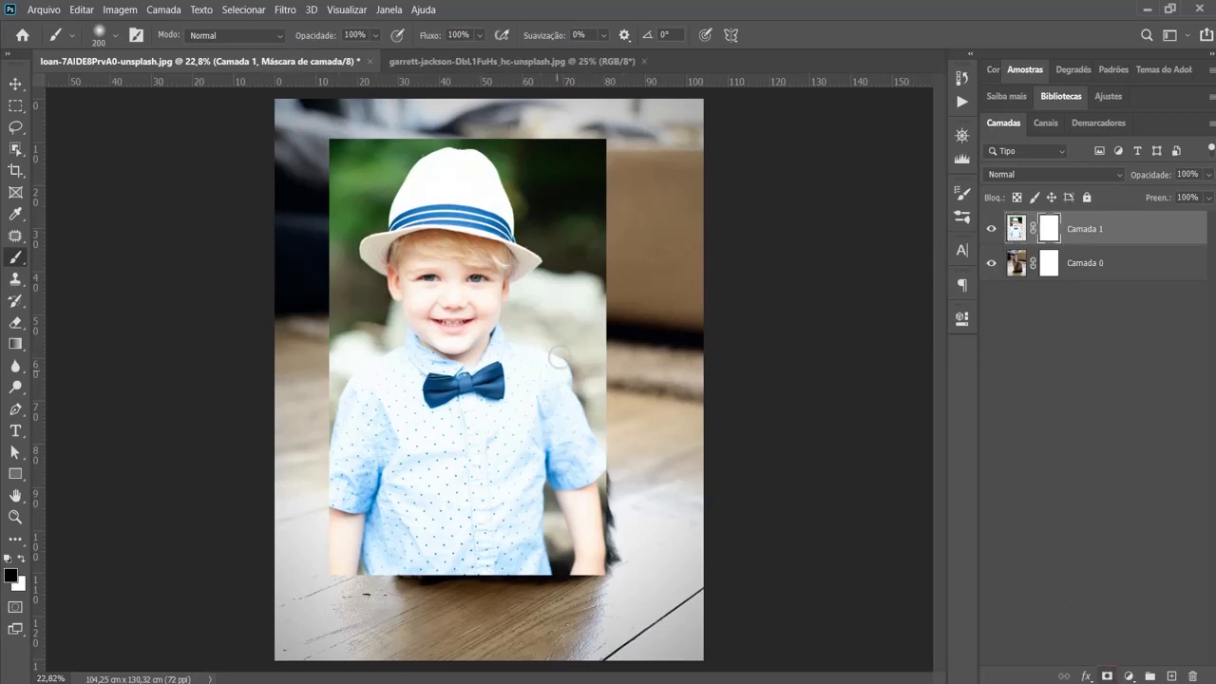
click(553, 331)
mouse_move(551, 351)
mouse_down()
mouse_move(532, 399)
mouse_move(513, 370)
mouse_move(549, 328)
mouse_up()
shift+click(566, 239)
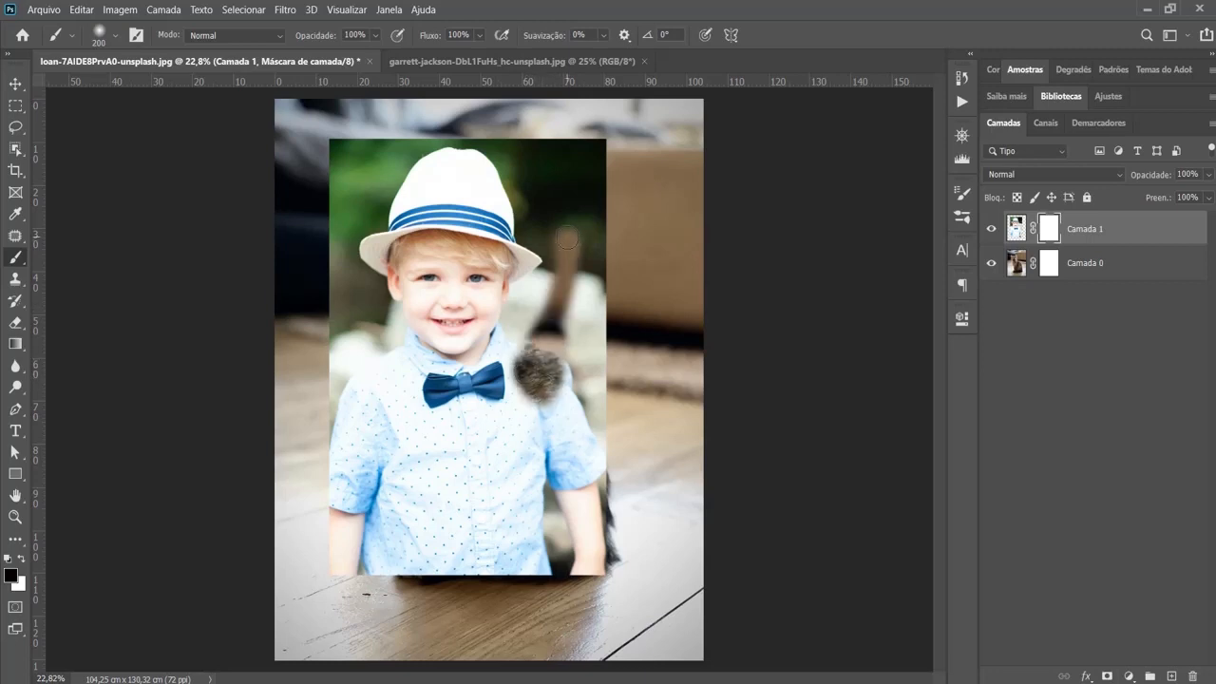
key(bracketright)
key(bracketright)
key(bracketright)
key(bracketright)
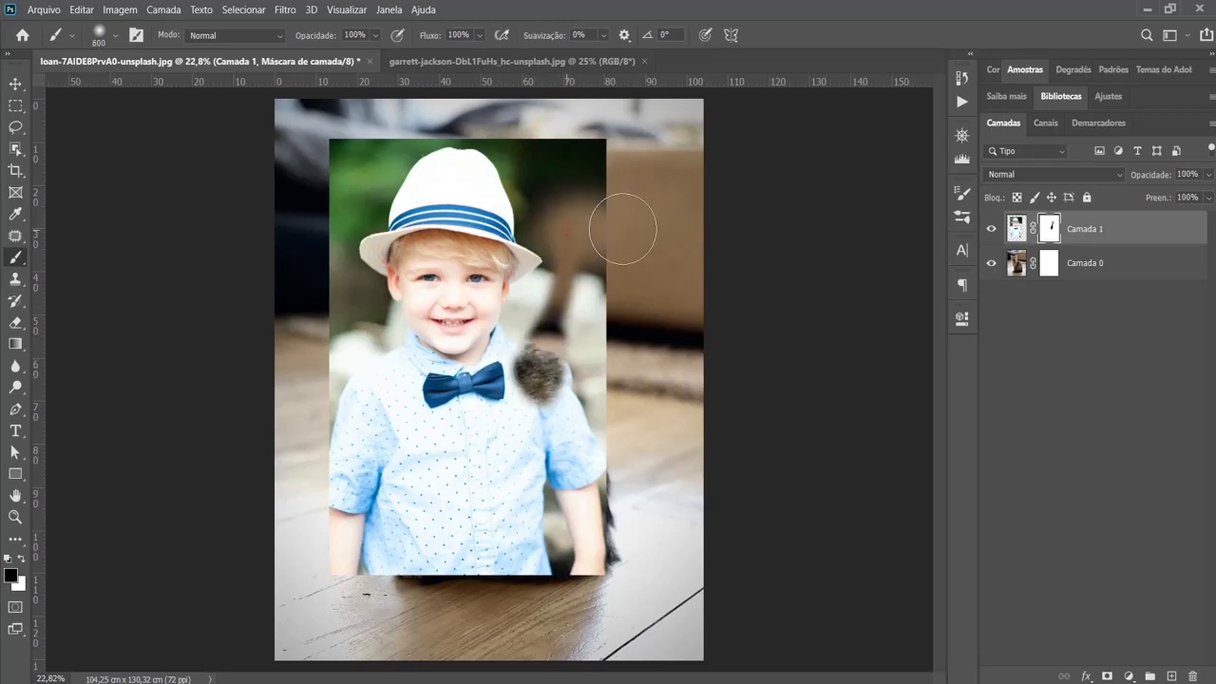
mouse_move(622, 227)
mouse_down()
mouse_move(536, 208)
mouse_move(463, 163)
mouse_move(424, 162)
mouse_move(420, 186)
mouse_move(364, 162)
mouse_move(205, 193)
mouse_move(344, 241)
mouse_move(260, 248)
mouse_move(516, 235)
mouse_move(593, 273)
mouse_move(593, 304)
mouse_move(635, 392)
mouse_move(604, 537)
mouse_move(462, 593)
mouse_move(392, 567)
mouse_move(282, 481)
mouse_move(332, 329)
mouse_move(459, 278)
mouse_move(519, 278)
mouse_move(538, 310)
mouse_move(552, 474)
mouse_up()
scroll(551, 474, up, 5)
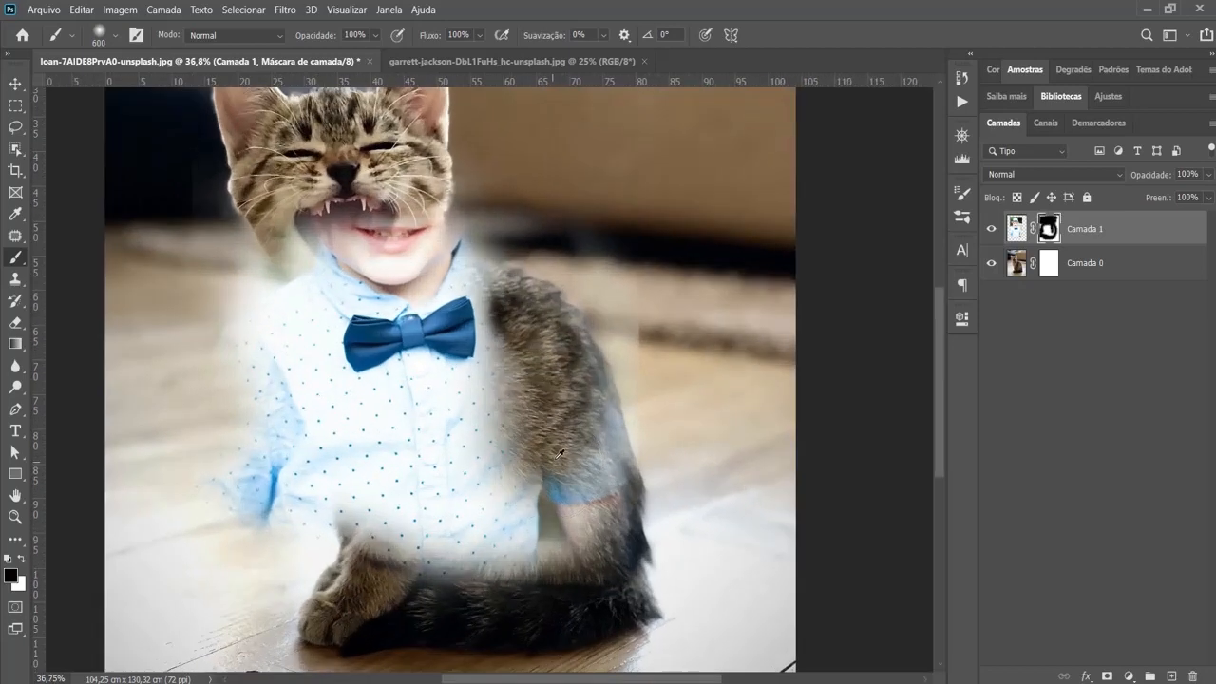
mouse_move(598, 272)
mouse_down()
mouse_move(584, 513)
mouse_move(423, 501)
mouse_move(460, 475)
mouse_move(448, 435)
mouse_move(421, 409)
mouse_move(397, 439)
mouse_move(327, 476)
mouse_move(267, 418)
mouse_move(274, 473)
mouse_move(248, 318)
mouse_move(302, 258)
mouse_move(408, 232)
mouse_move(387, 257)
mouse_move(458, 226)
mouse_move(358, 252)
mouse_move(311, 309)
mouse_move(304, 390)
mouse_move(388, 423)
mouse_move(532, 324)
mouse_up()
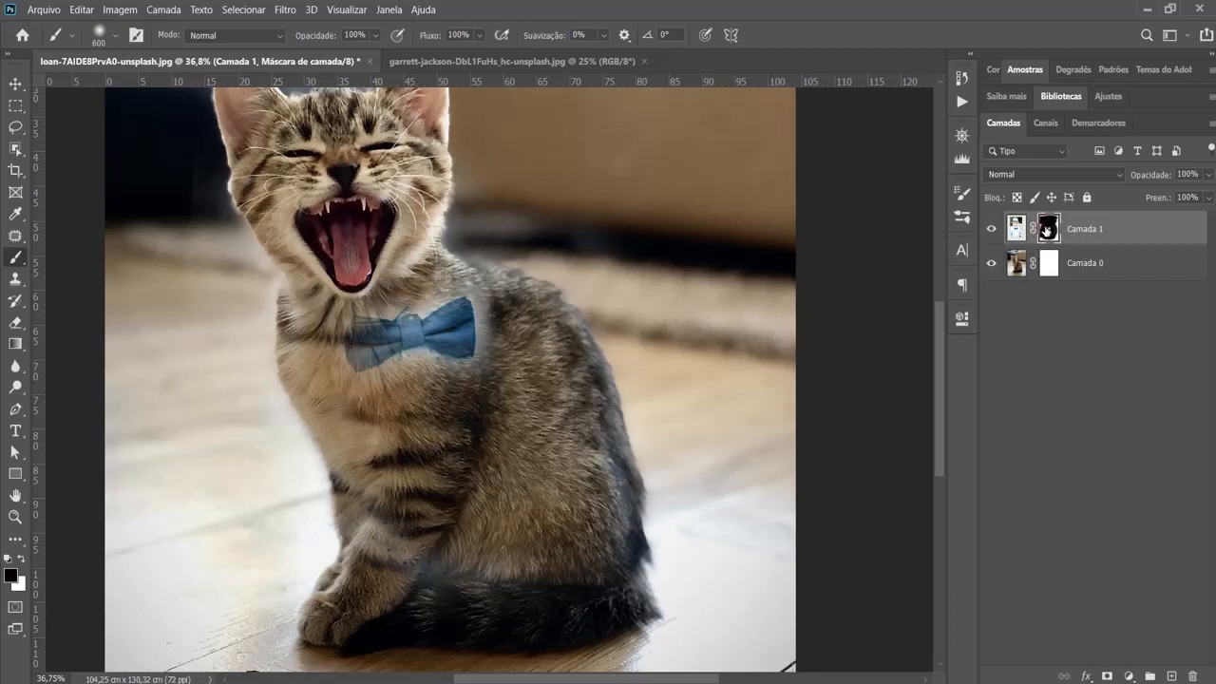
- Delete the boy layer's mask without applying it to the layer
drag(1046, 229, 1189, 676)
drag(1191, 676, 1194, 678)
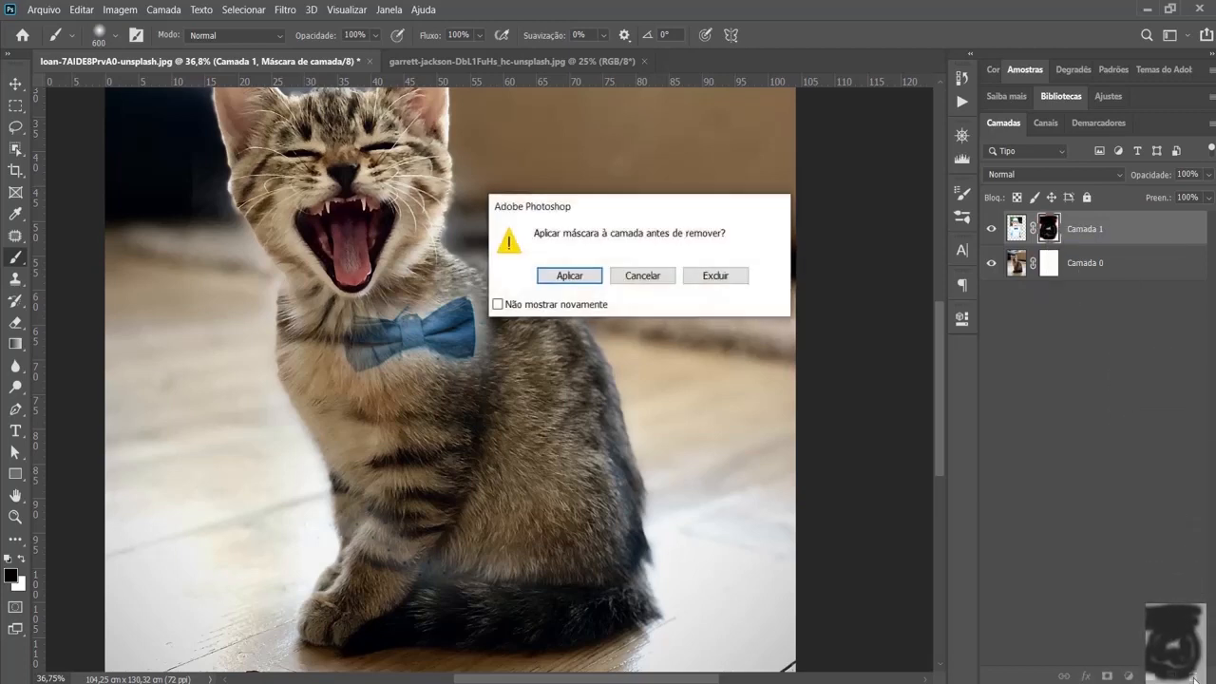
click(719, 276)
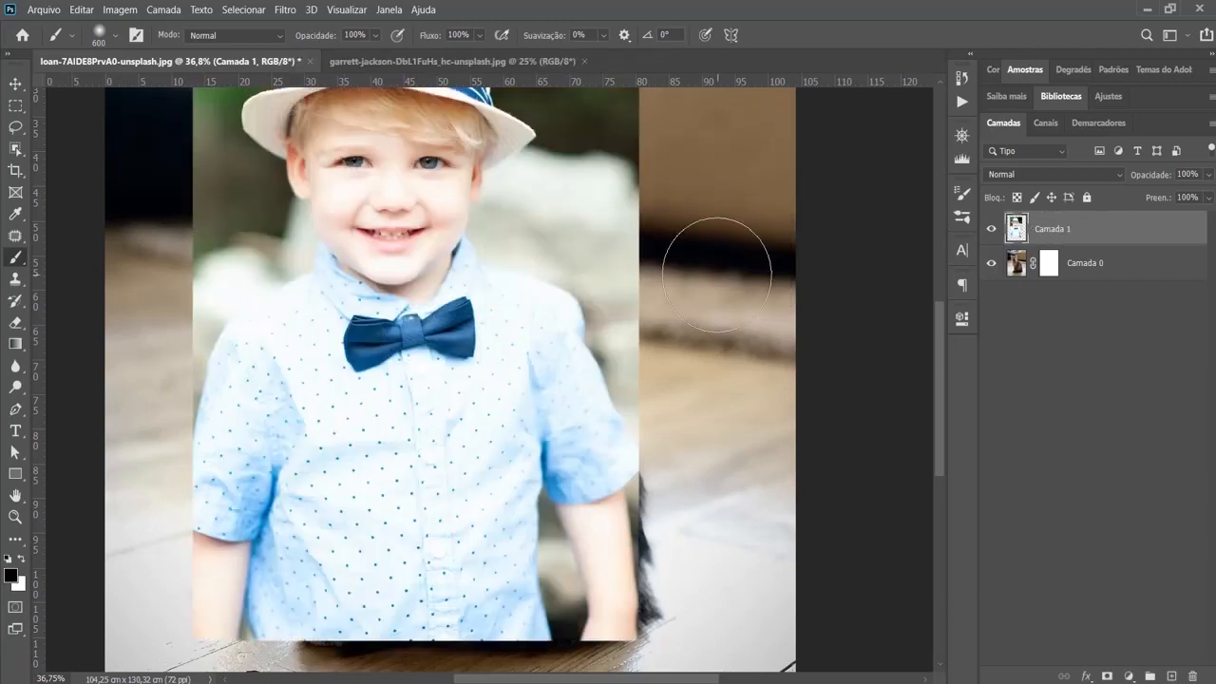
- Select the boy's bow tie with the Object Selection tool by framing the collar area
scroll(805, 238, up, 2)
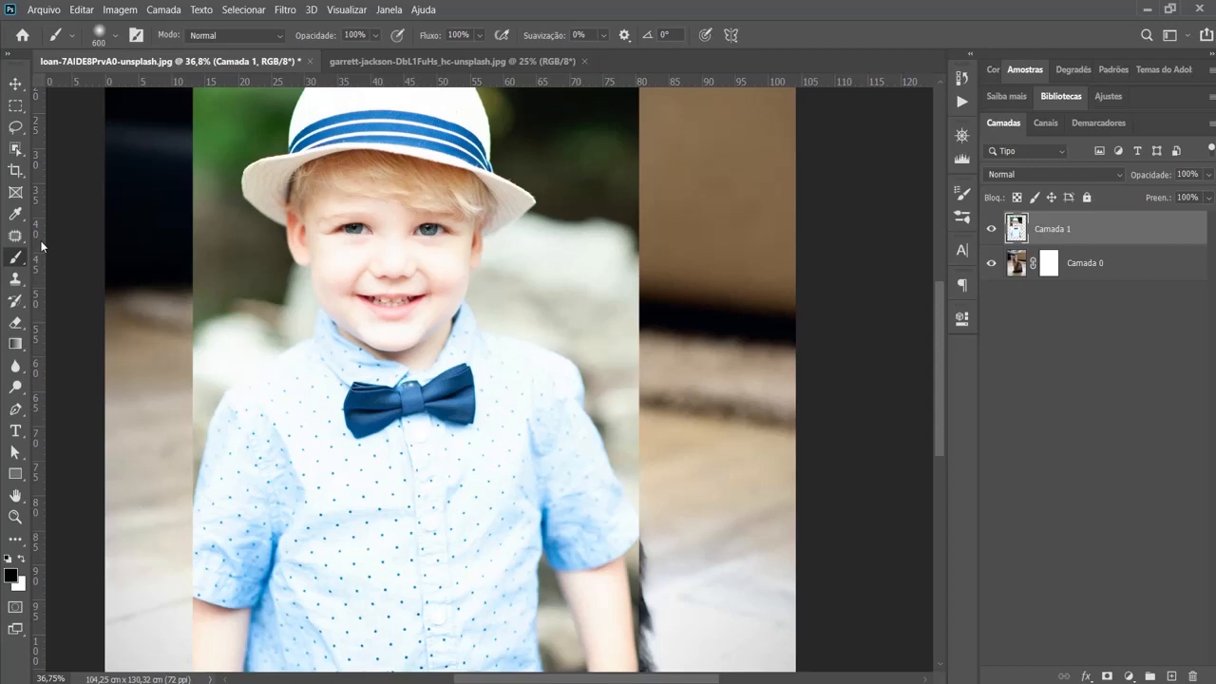
click(16, 148)
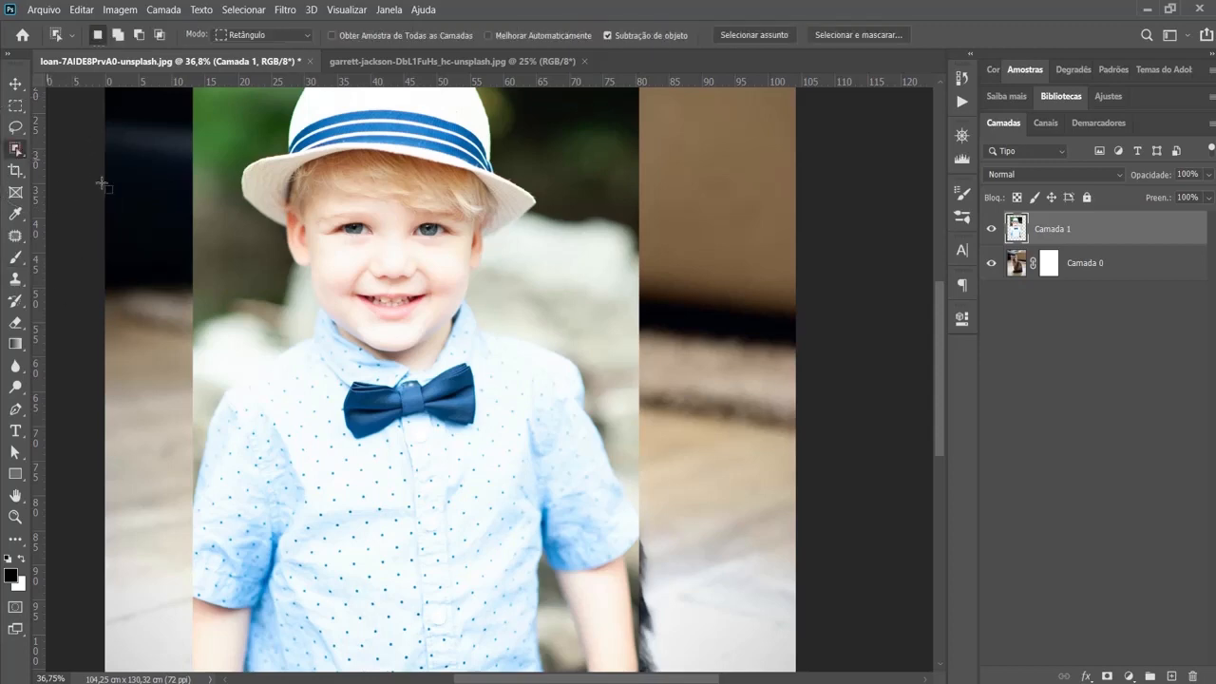
drag(298, 327, 505, 493)
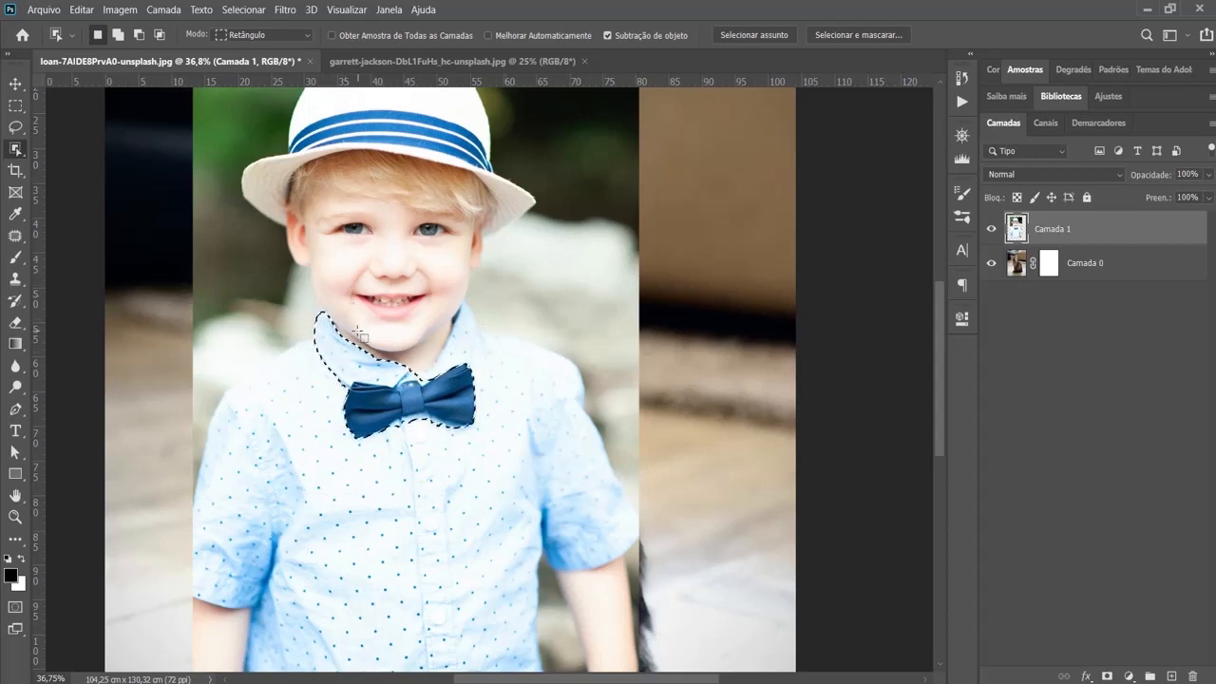
- Remove the shirt collar from the selection with the Quick Selection tool, keeping only the bow tie selected
alt+scroll(362, 329, up, 3)
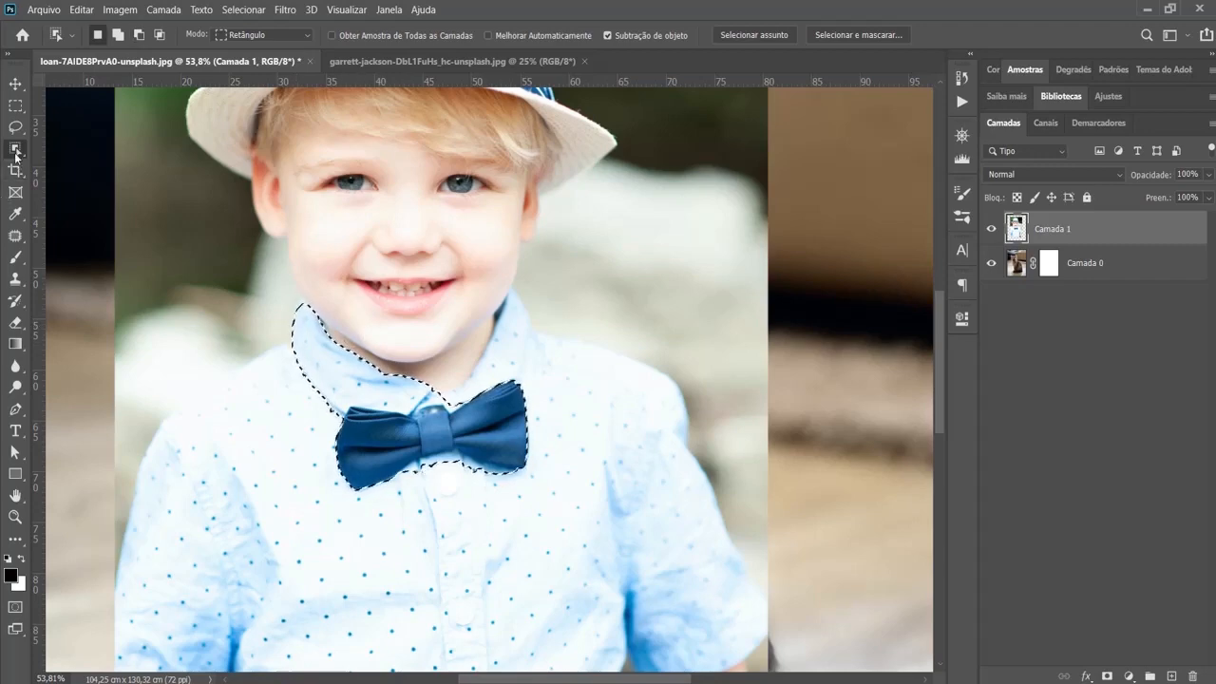
right_click(15, 149)
click(76, 157)
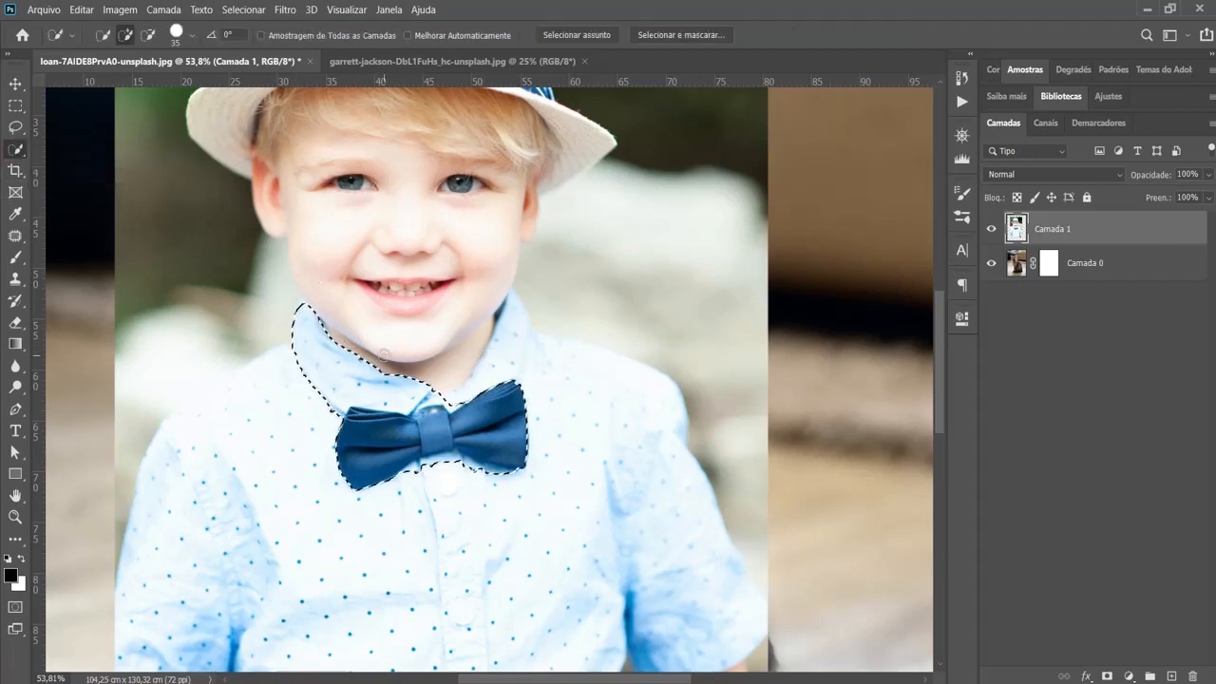
mouse_move(359, 355)
alt+mouse_down()
mouse_move(288, 330)
mouse_move(285, 314)
alt+mouse_up()
drag(300, 364, 331, 403)
drag(429, 390, 461, 386)
click(339, 410)
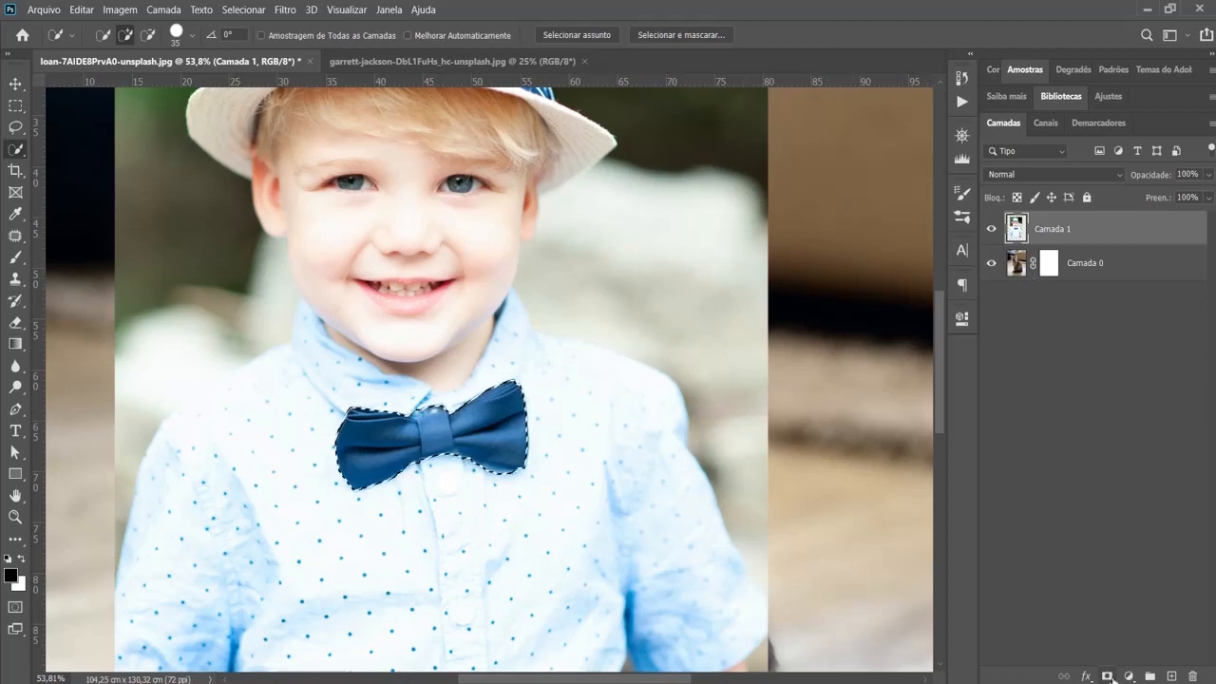
- Turn the bow tie selection into a mask on the boy layer and move the bow tie onto the kitten's neck below its mouth
click(1106, 675)
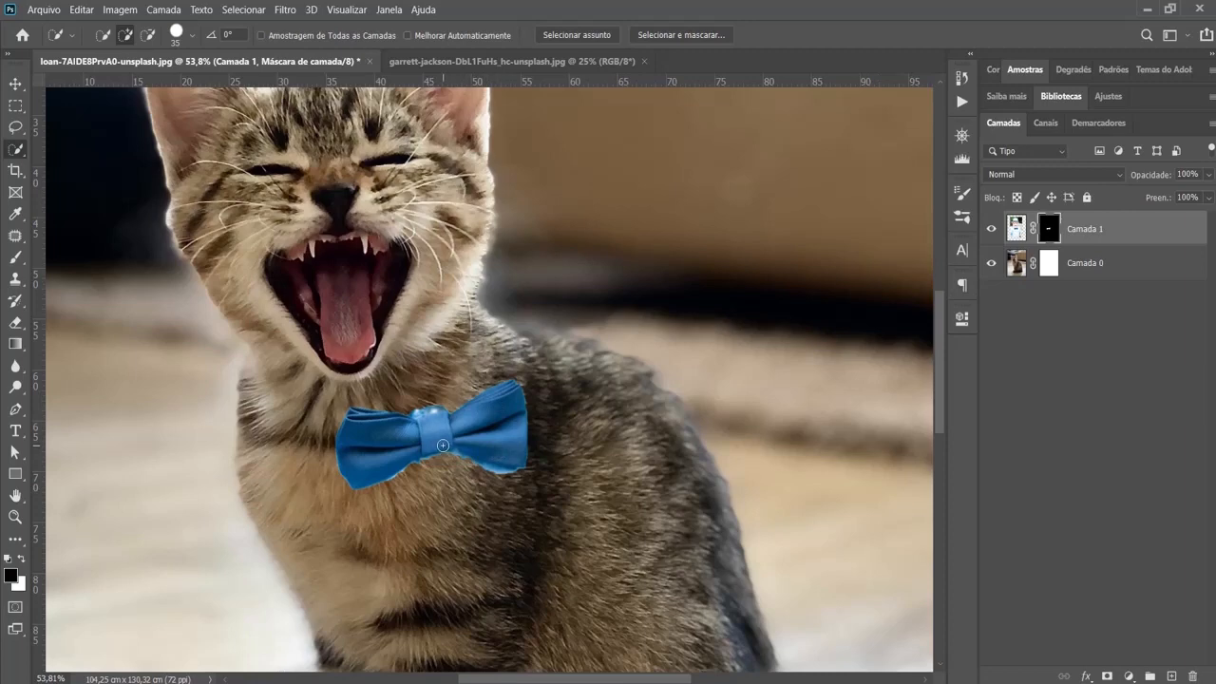
key(ctrl+t)
mouse_move(468, 434)
mouse_down()
mouse_move(410, 398)
mouse_move(397, 407)
mouse_up()
key(Return)
key(w)
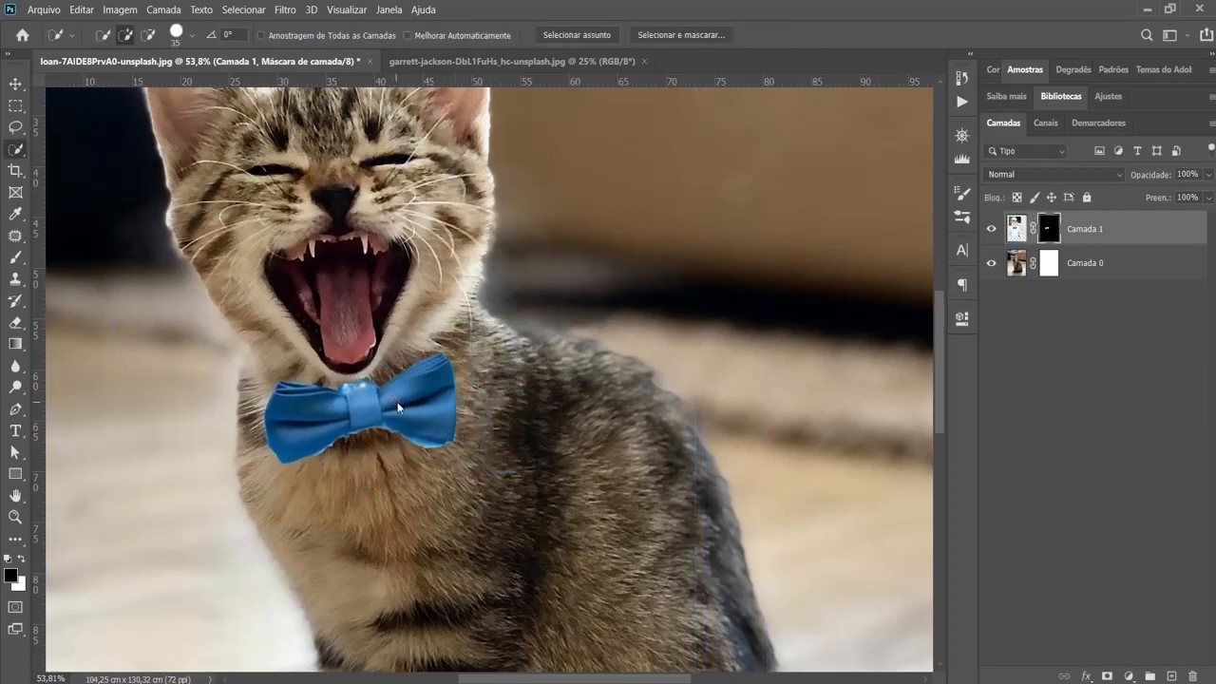
- Paint black on the boy layer's mask along the bow tie's lower edge with a size 100 brush to blend it into the fur
scroll(414, 452, up, 5)
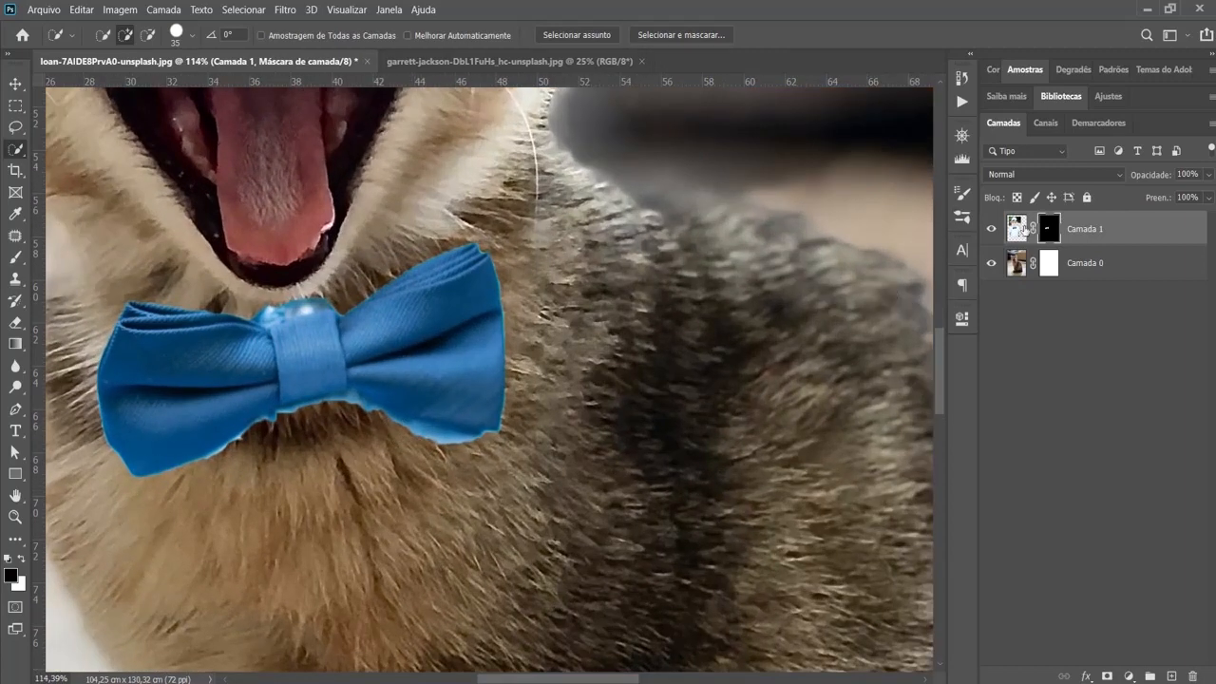
click(15, 256)
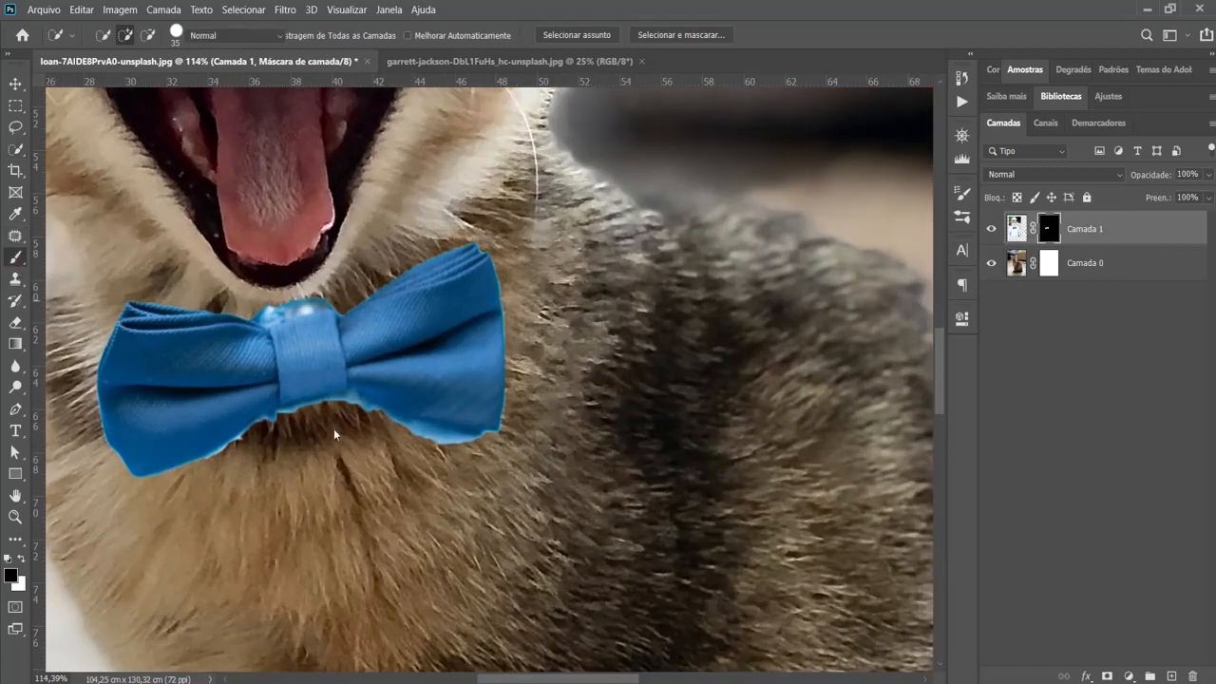
key(bracketleft)
key(bracketleft)
key(bracketleft)
key(bracketleft)
key(bracketleft)
key(bracketleft)
key(bracketleft)
key(bracketleft)
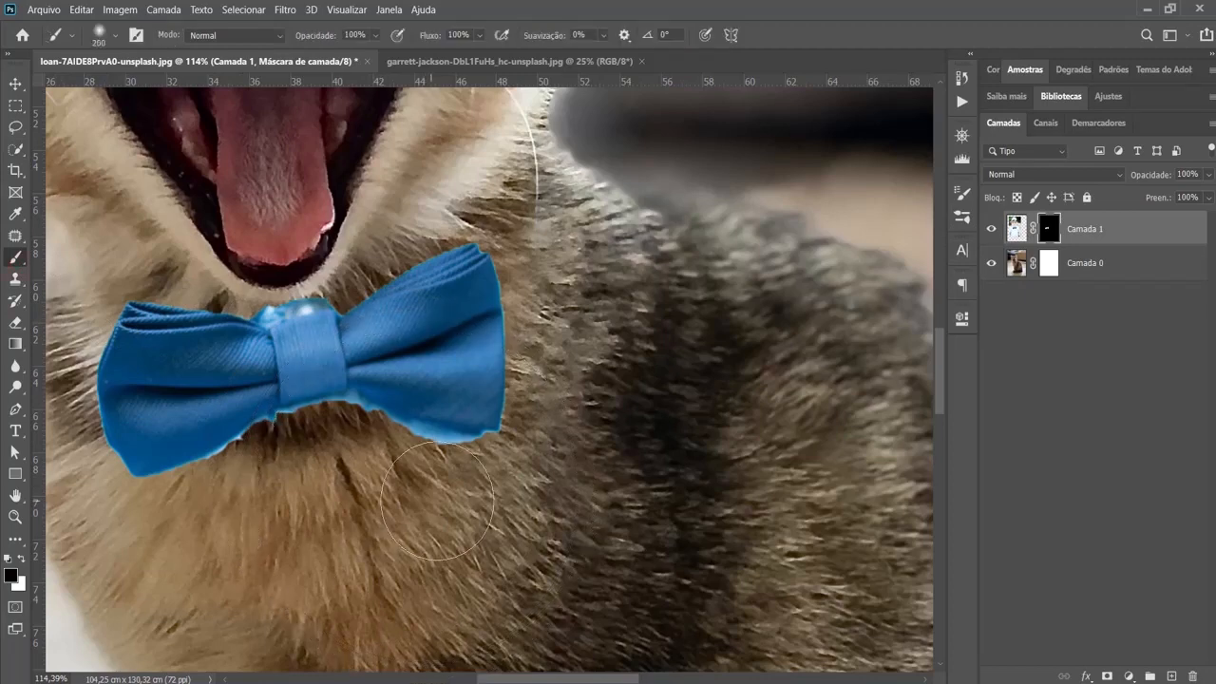
key(bracketleft)
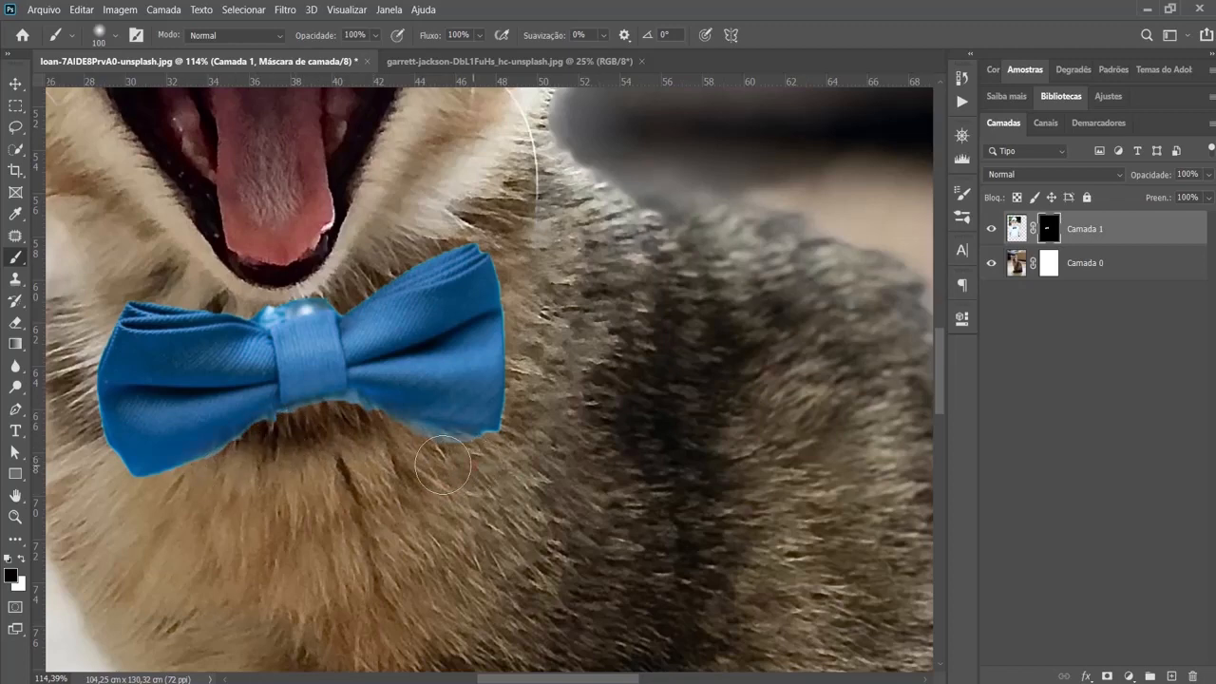
mouse_move(407, 445)
mouse_down()
mouse_move(303, 432)
mouse_move(173, 490)
mouse_up()
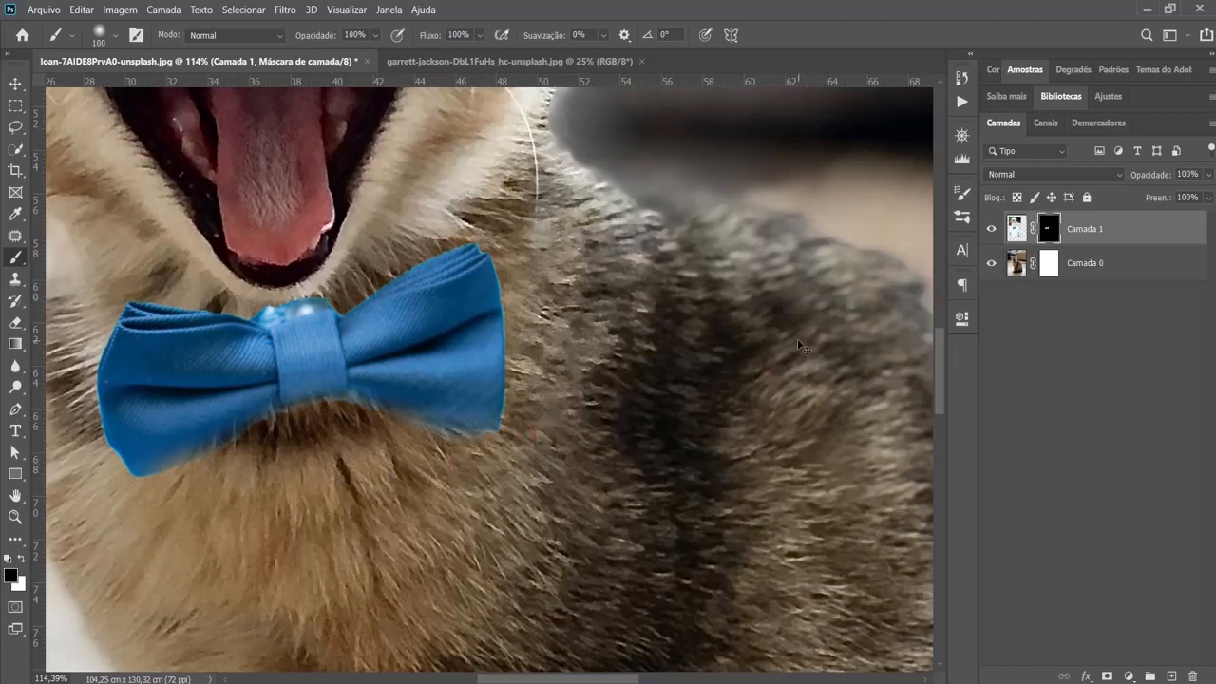
key(ctrl+0)
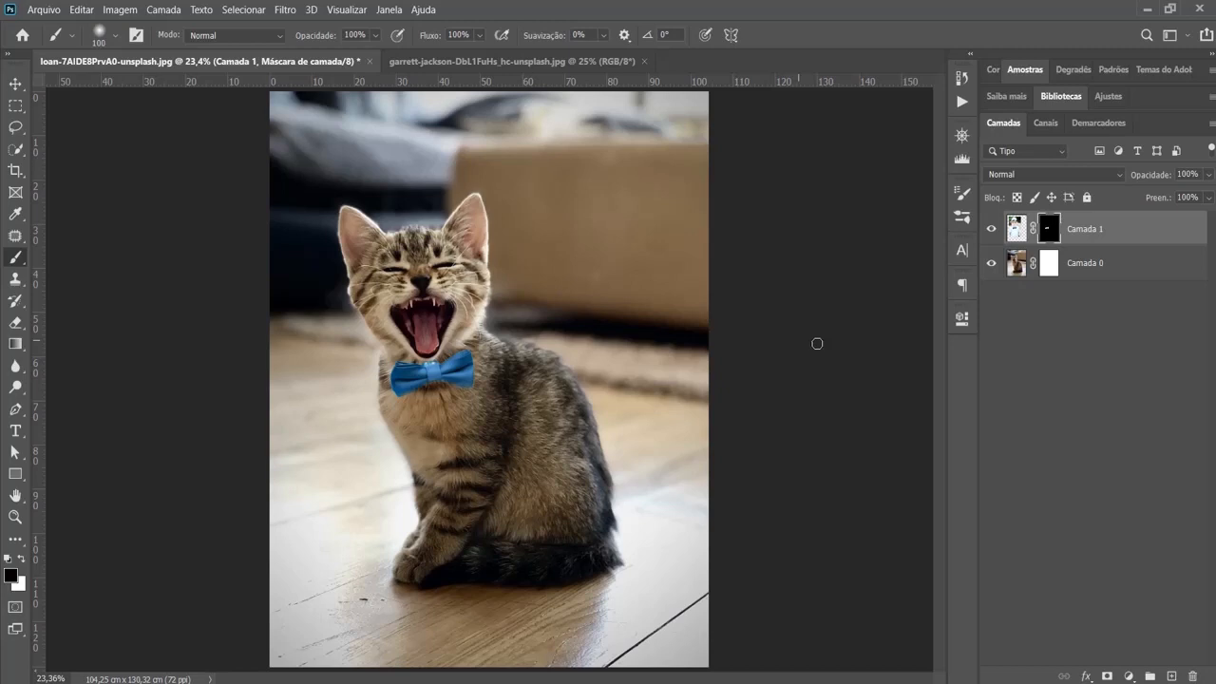
click(1014, 230)
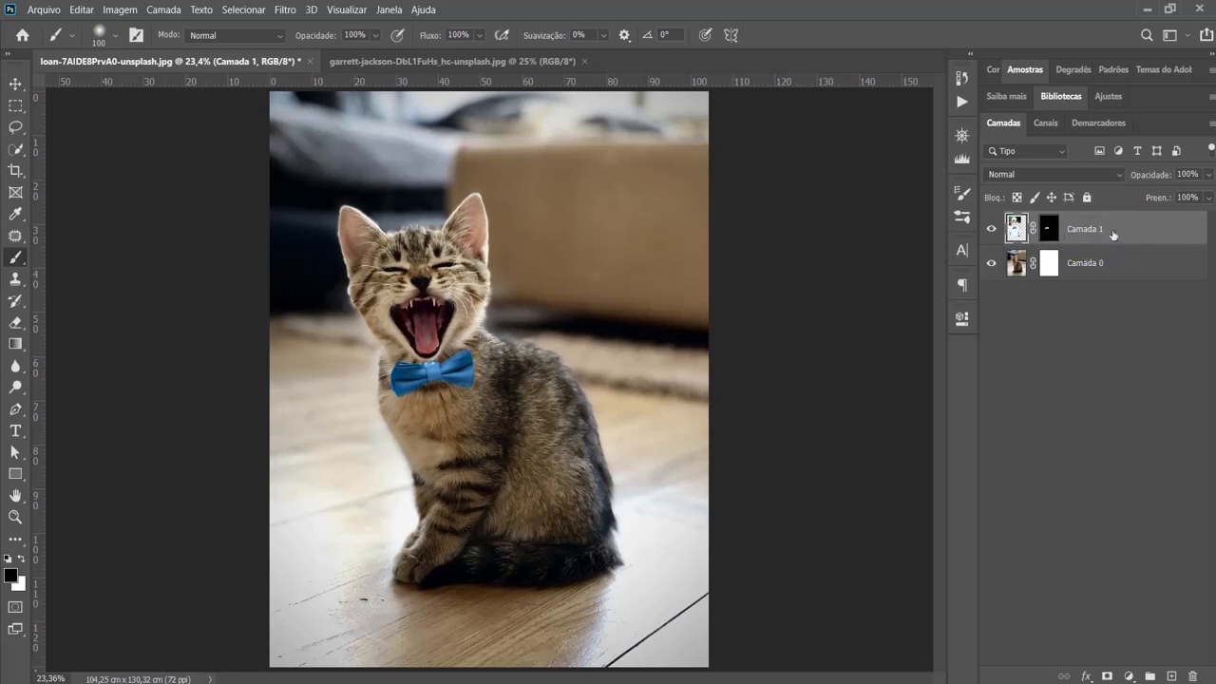
click(1046, 231)
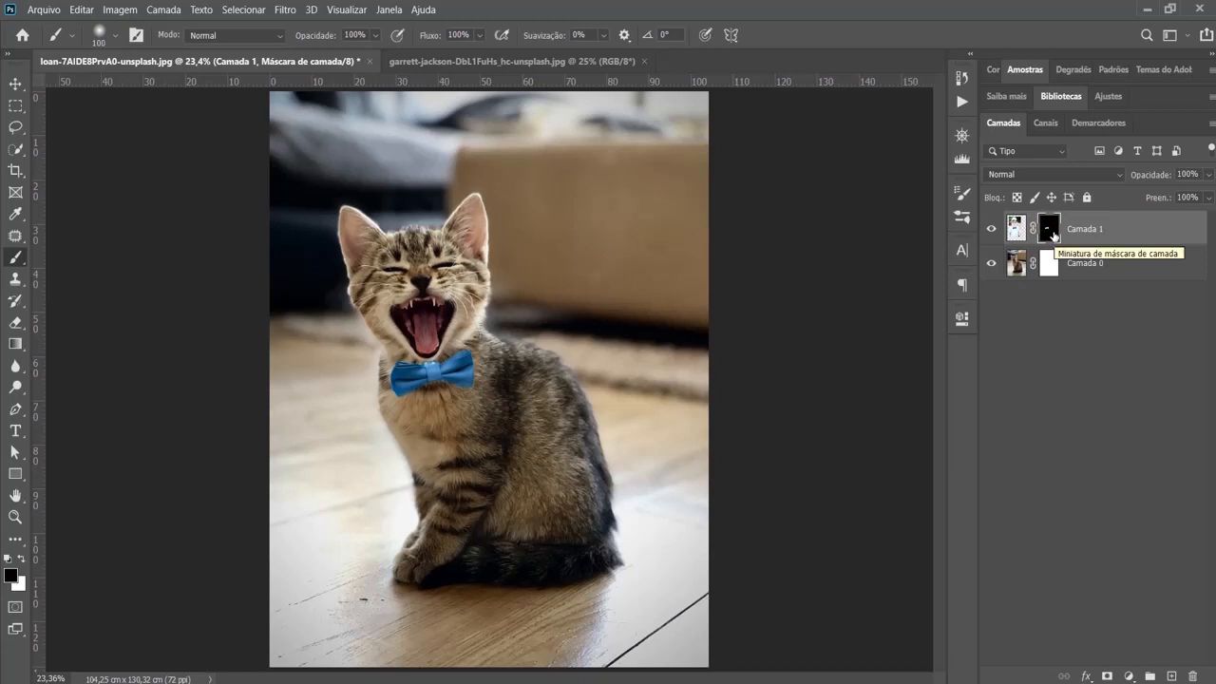
right_click(1134, 225)
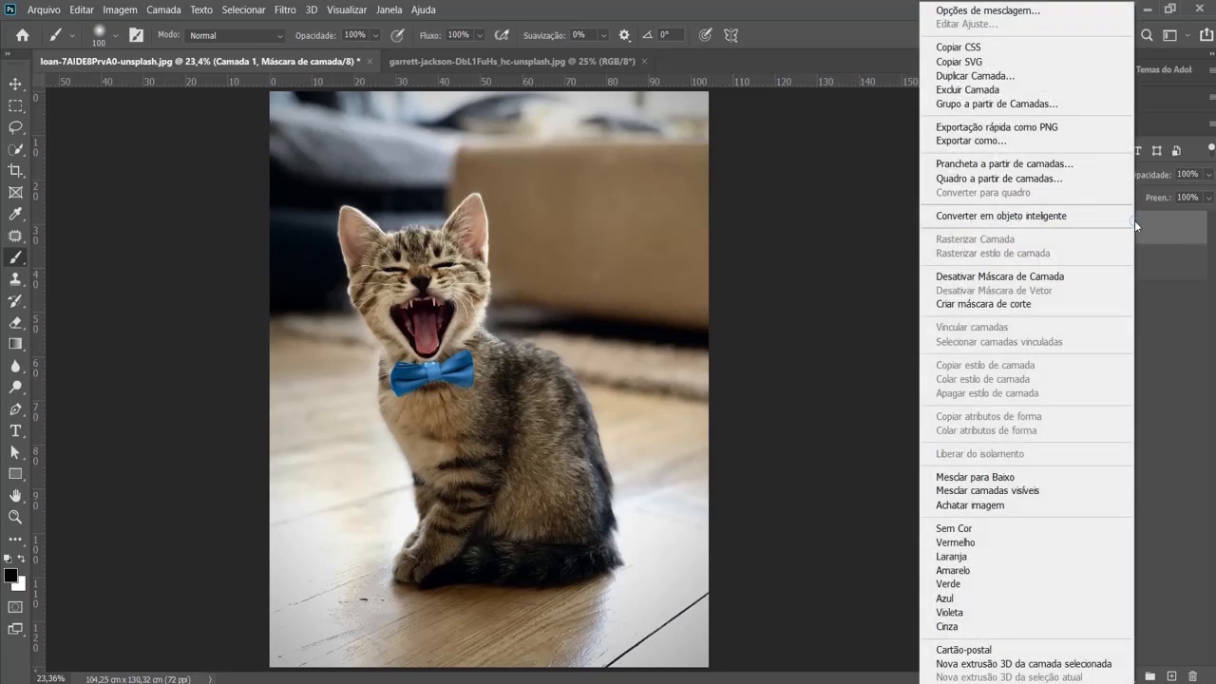
click(1154, 229)
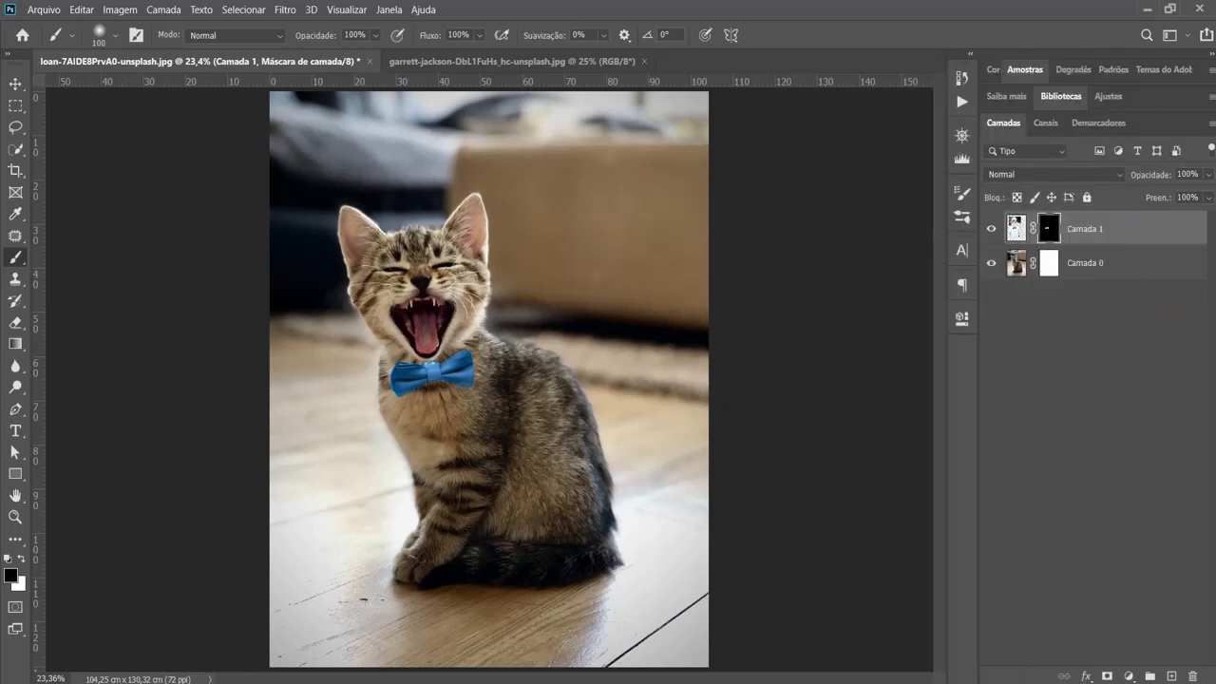
- Set the layer thumbnails to the largest size in the Layers panel options
click(1212, 123)
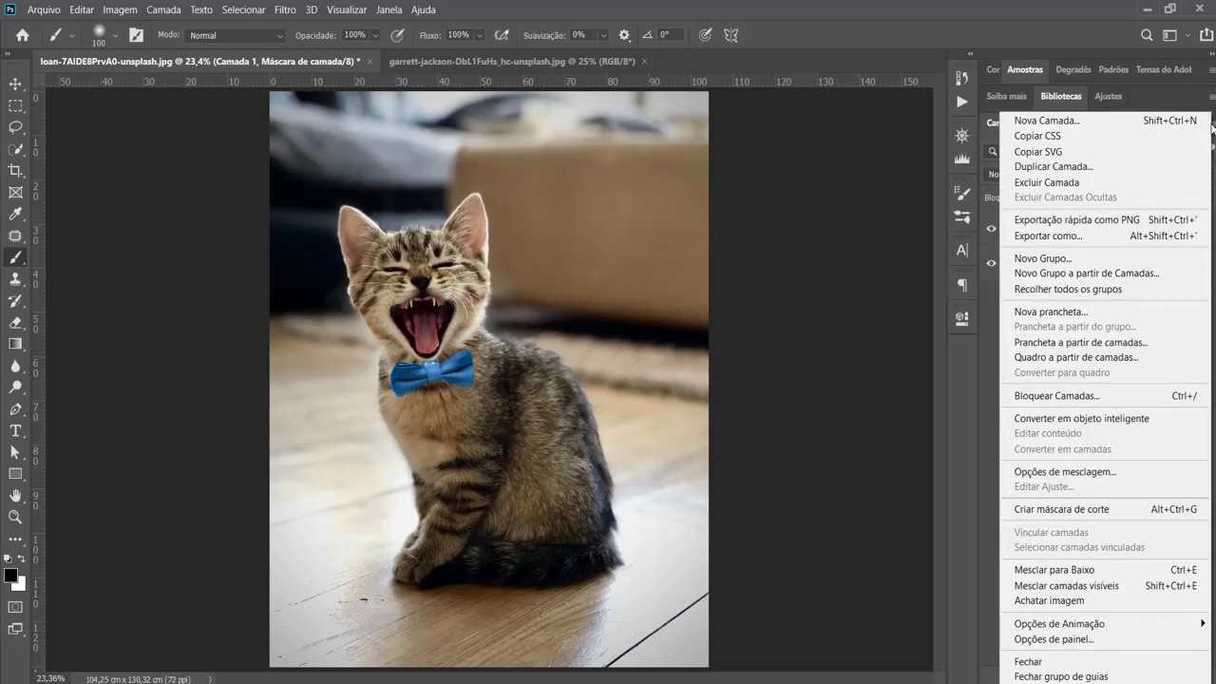
click(1071, 642)
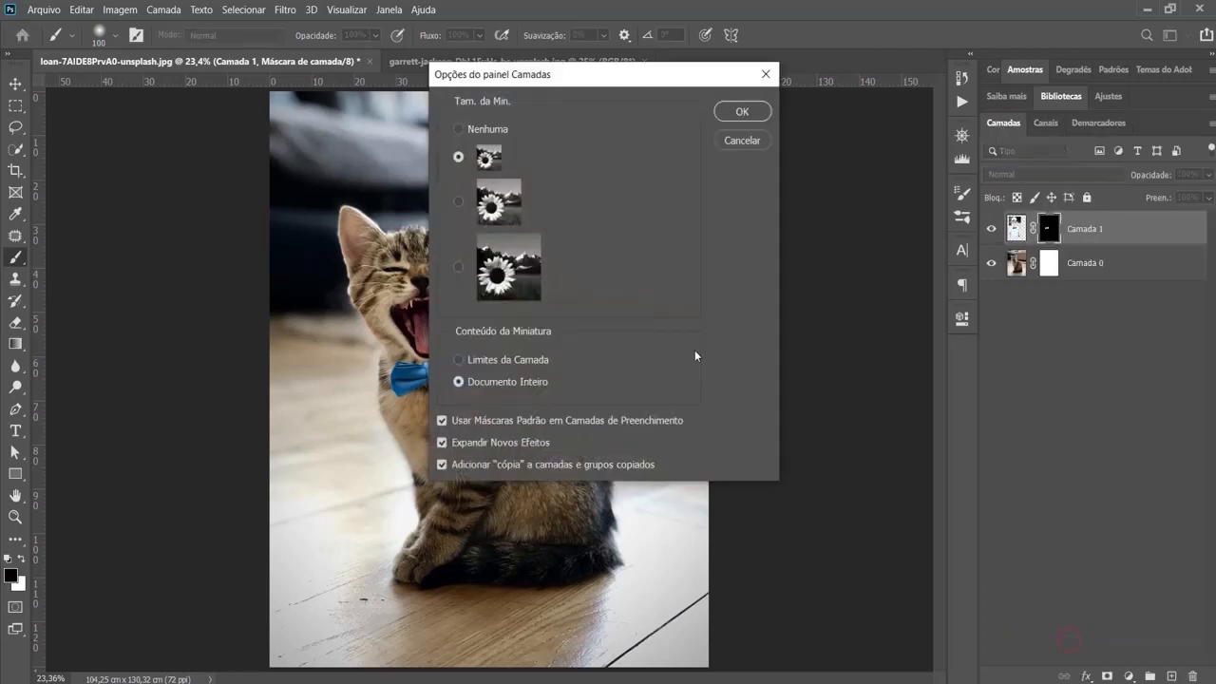
drag(548, 77, 789, 83)
click(700, 273)
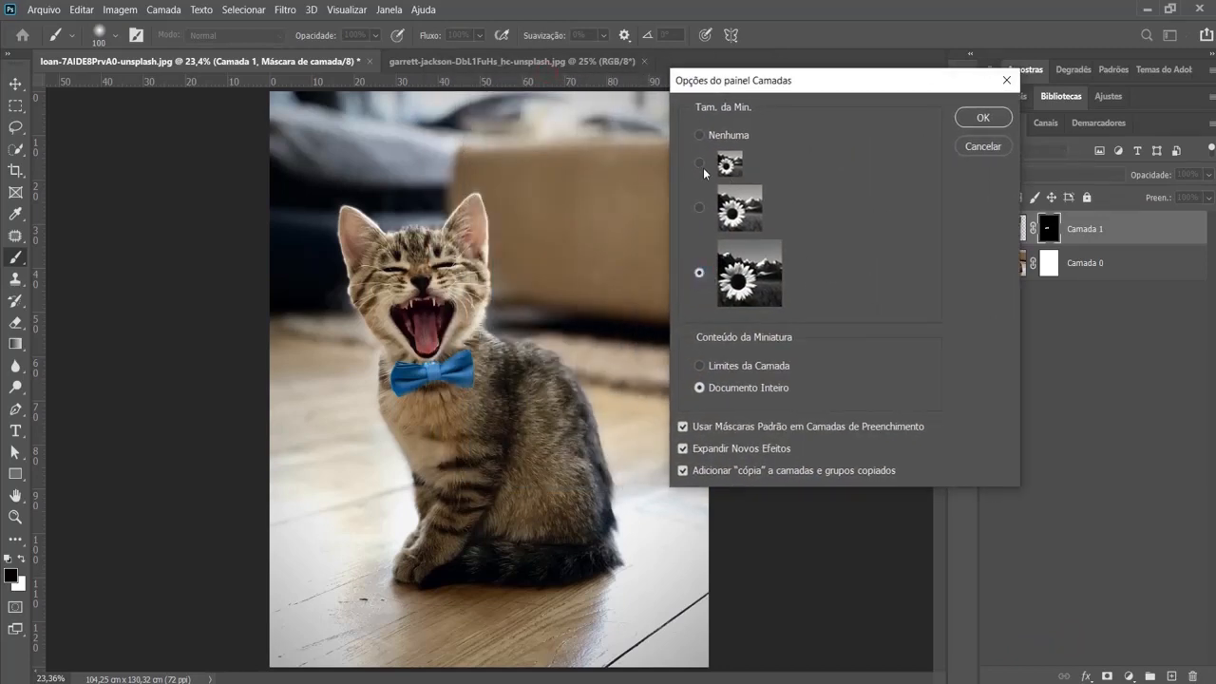
click(700, 163)
click(699, 274)
click(981, 119)
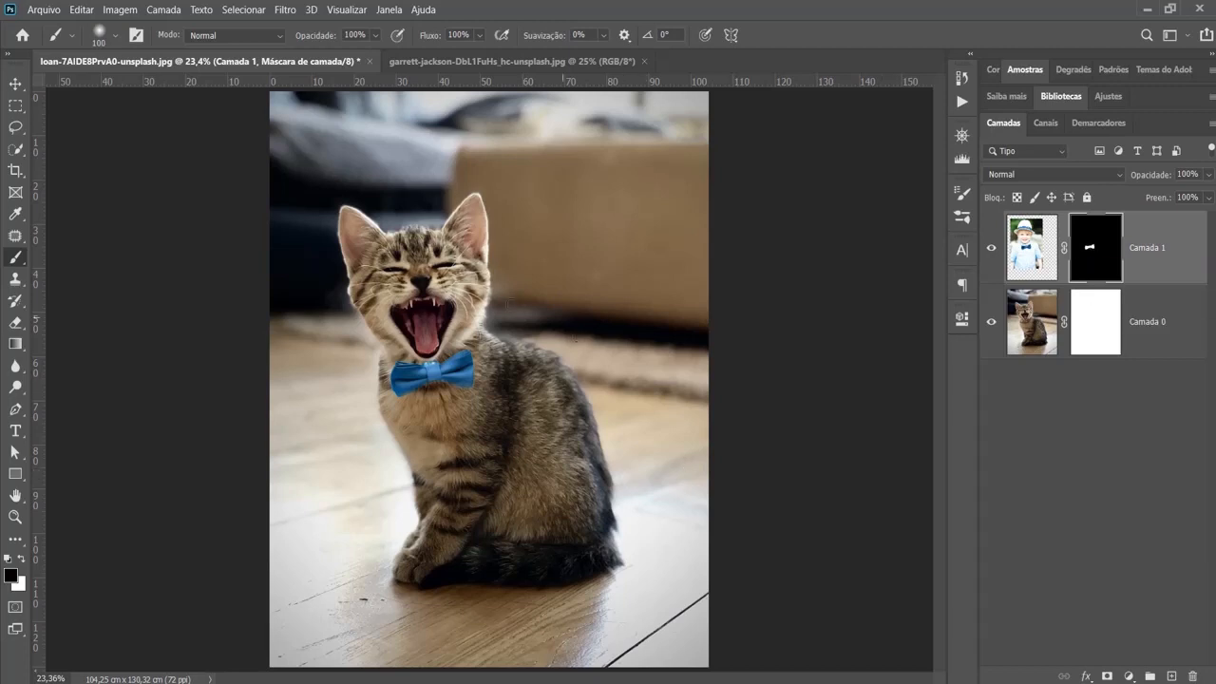
- Review the thumbnail size choices in the Layers panel options and keep the largest one
click(1211, 127)
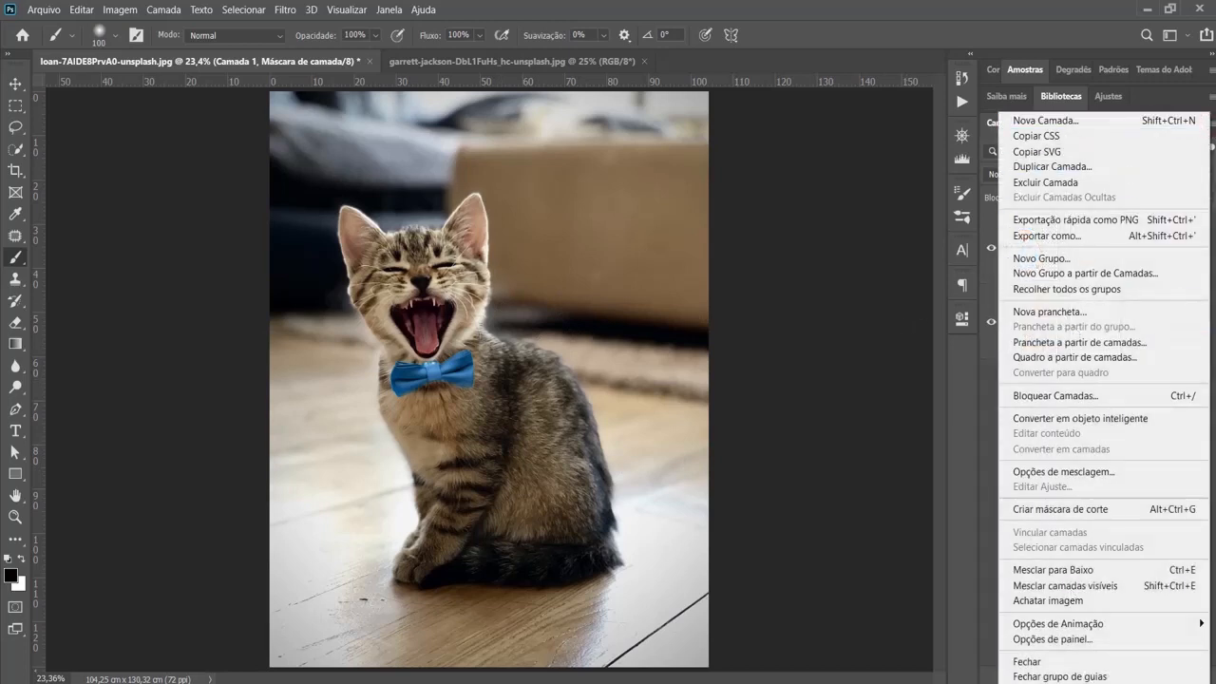
click(1051, 640)
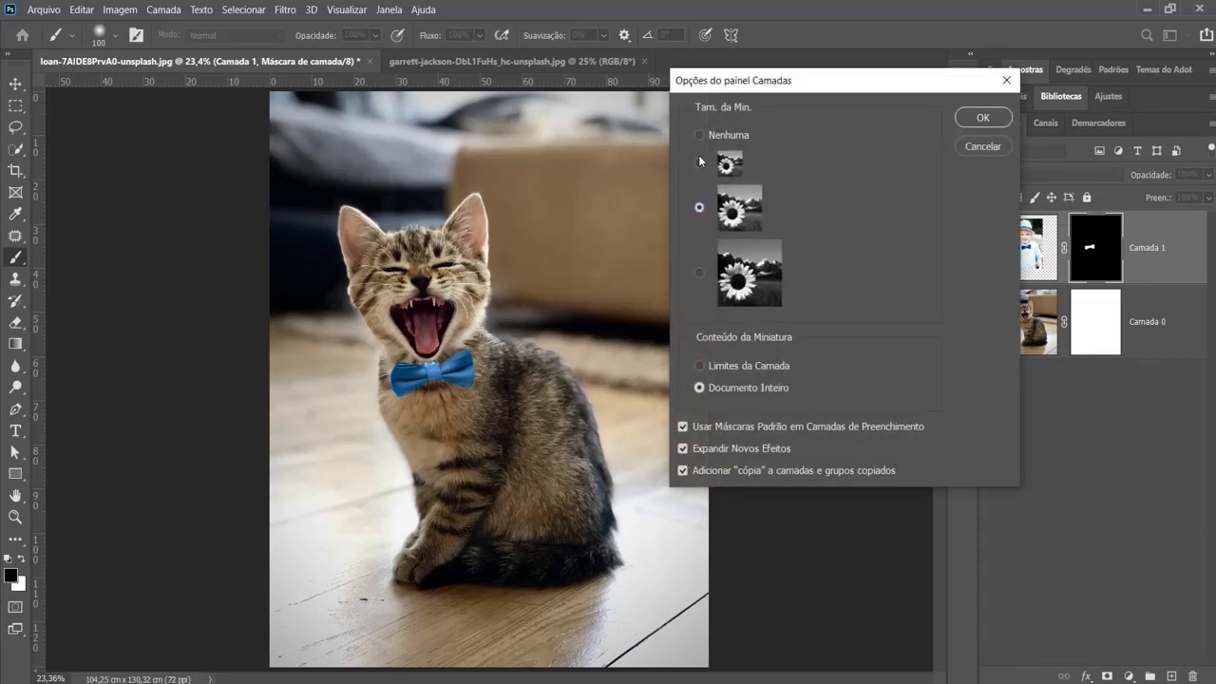
click(997, 127)
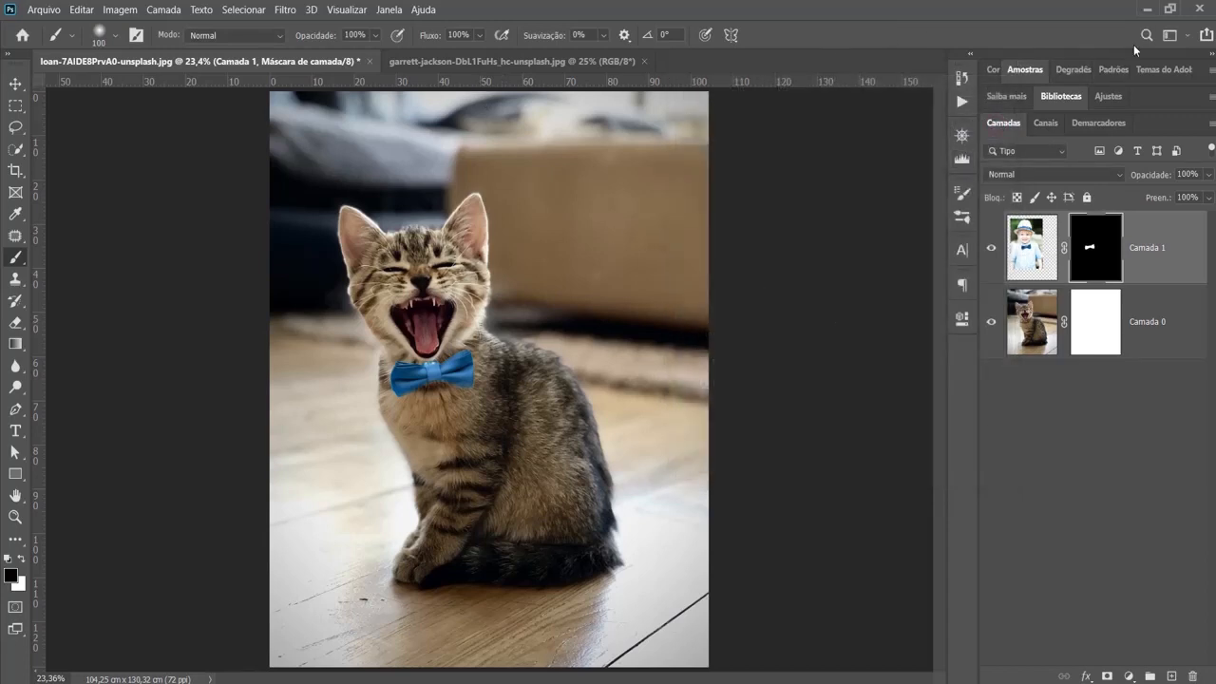
- Open the charlie-deets cat photo and the bokeh-2594745_1920 couple photo from the desktop as separate documents
click(1147, 11)
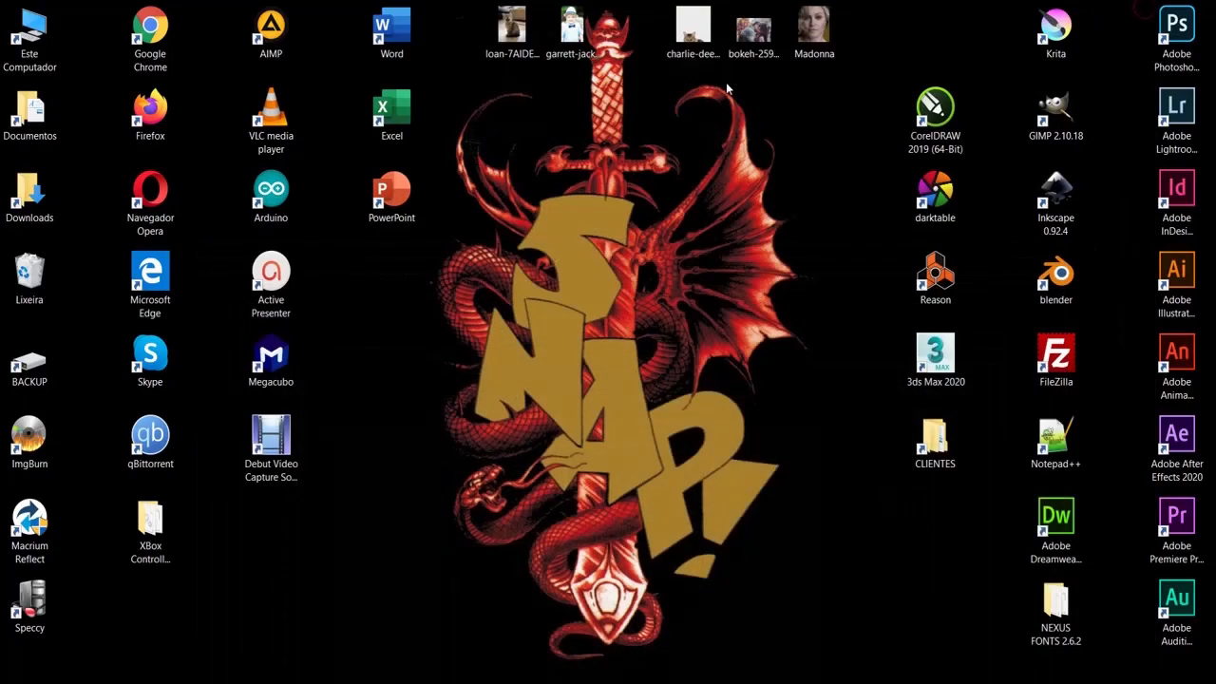
drag(700, 95, 643, 354)
drag(739, 129, 769, 39)
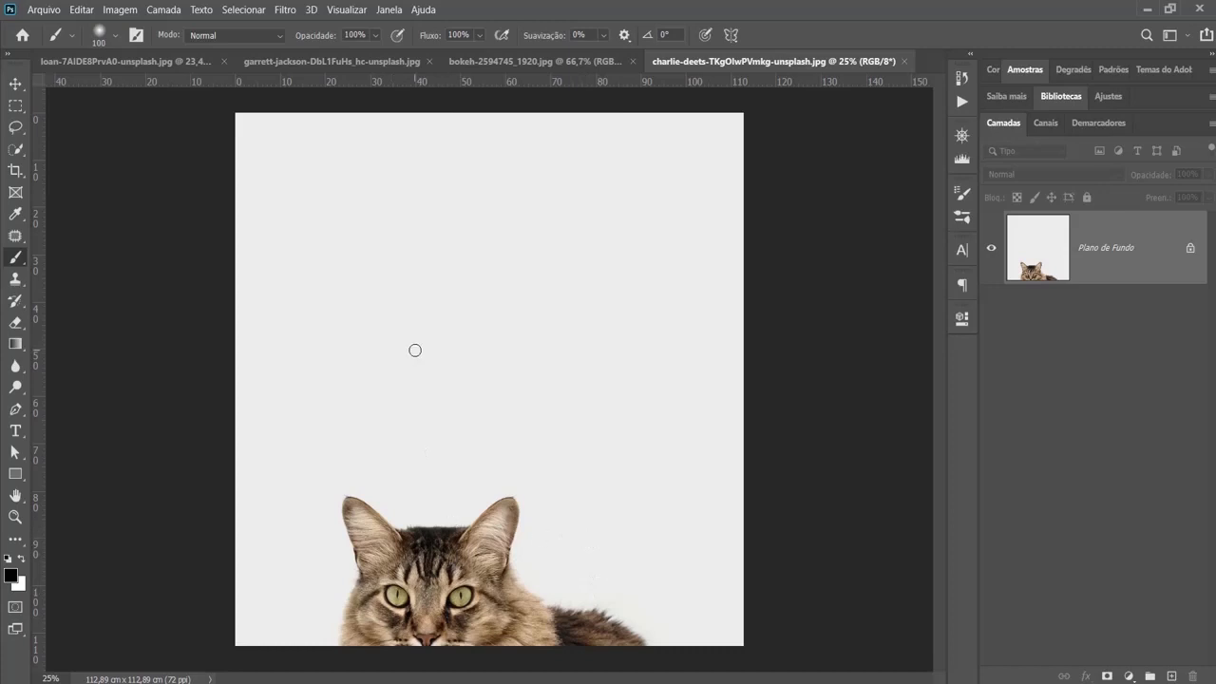
- Copy the whole cat photo into the couple photo as a new layer and scale it to about 40.7%, matching the canvas height
key(ctrl+a)
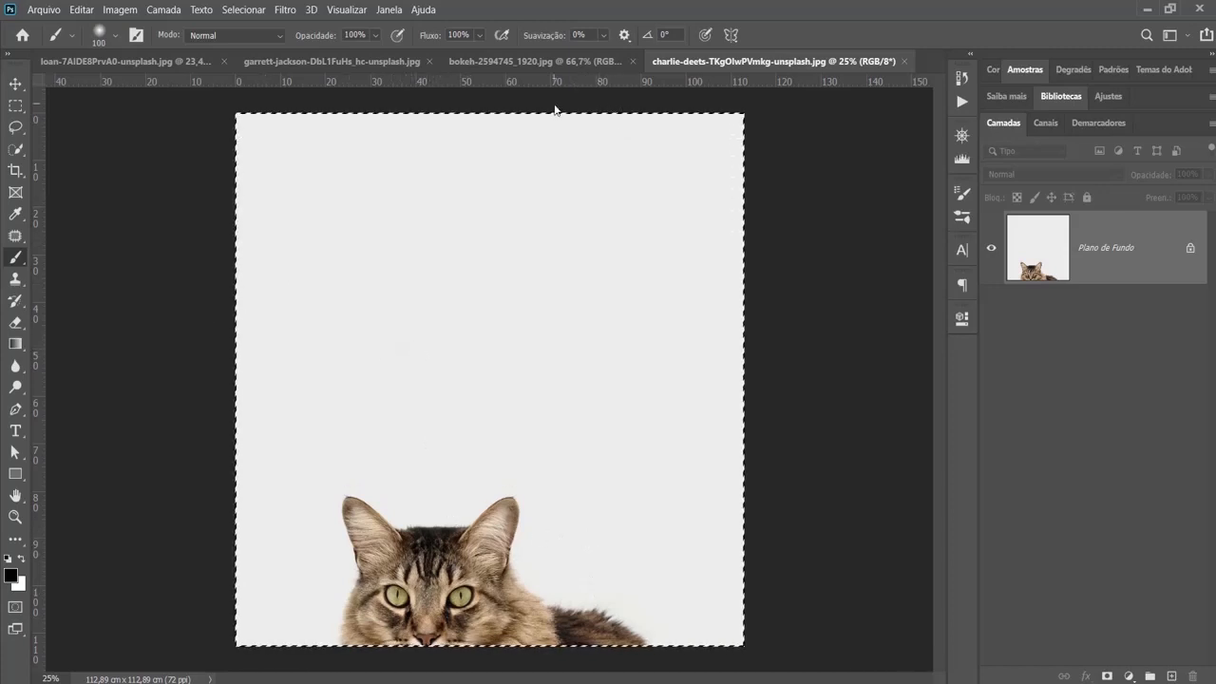
click(535, 63)
key(ctrl+v)
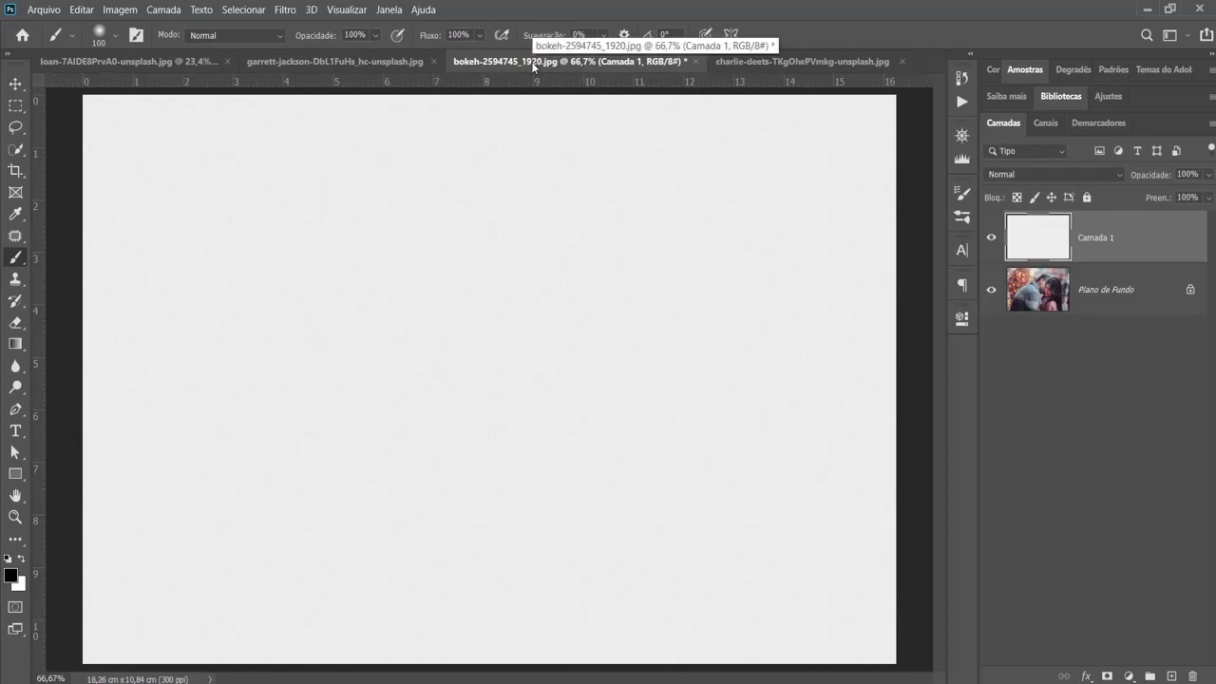
key(ctrl+t)
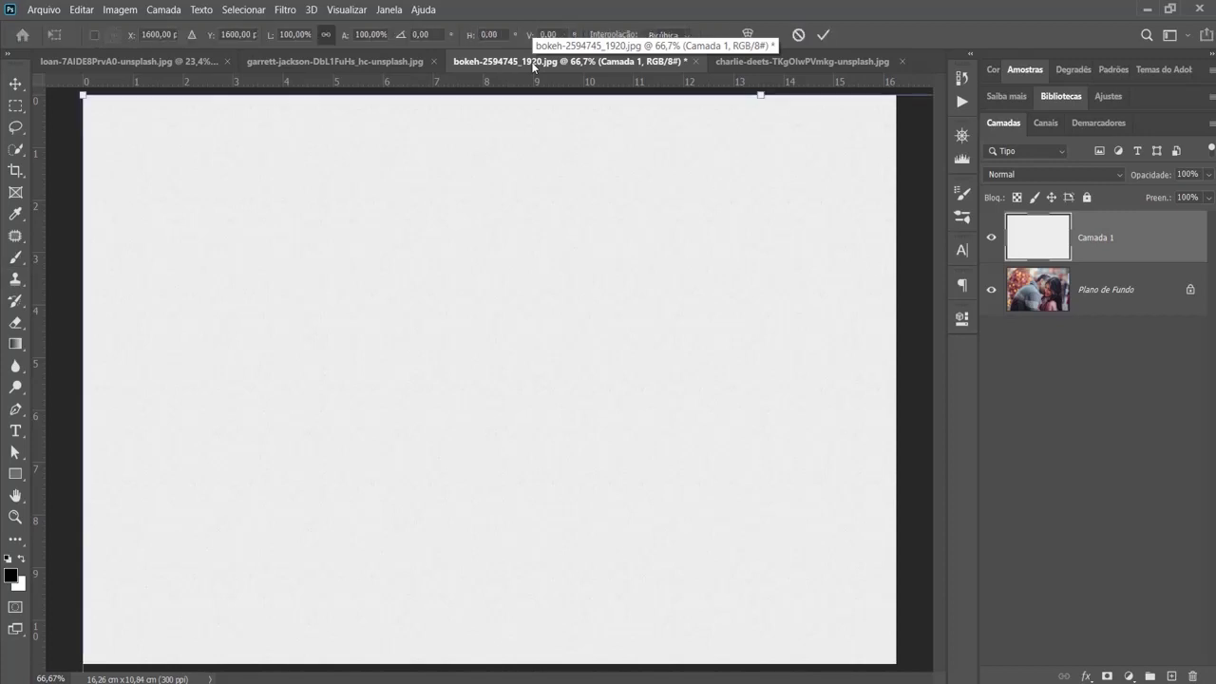
key(ctrl+0)
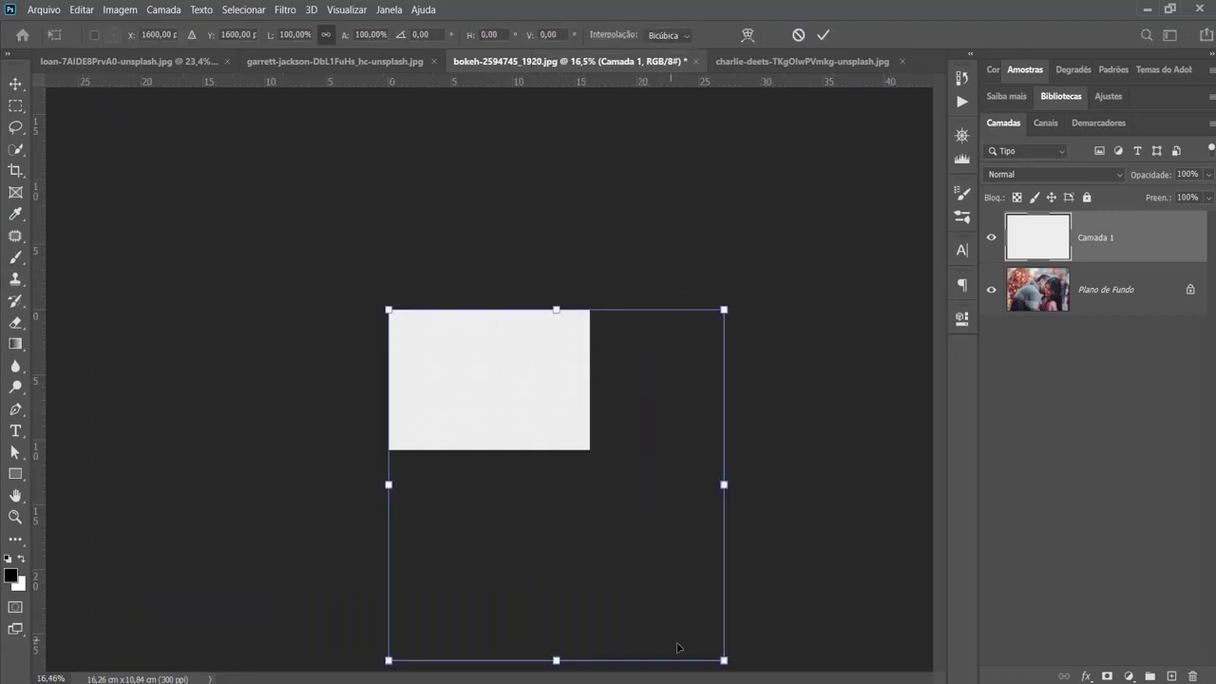
drag(723, 659, 538, 435)
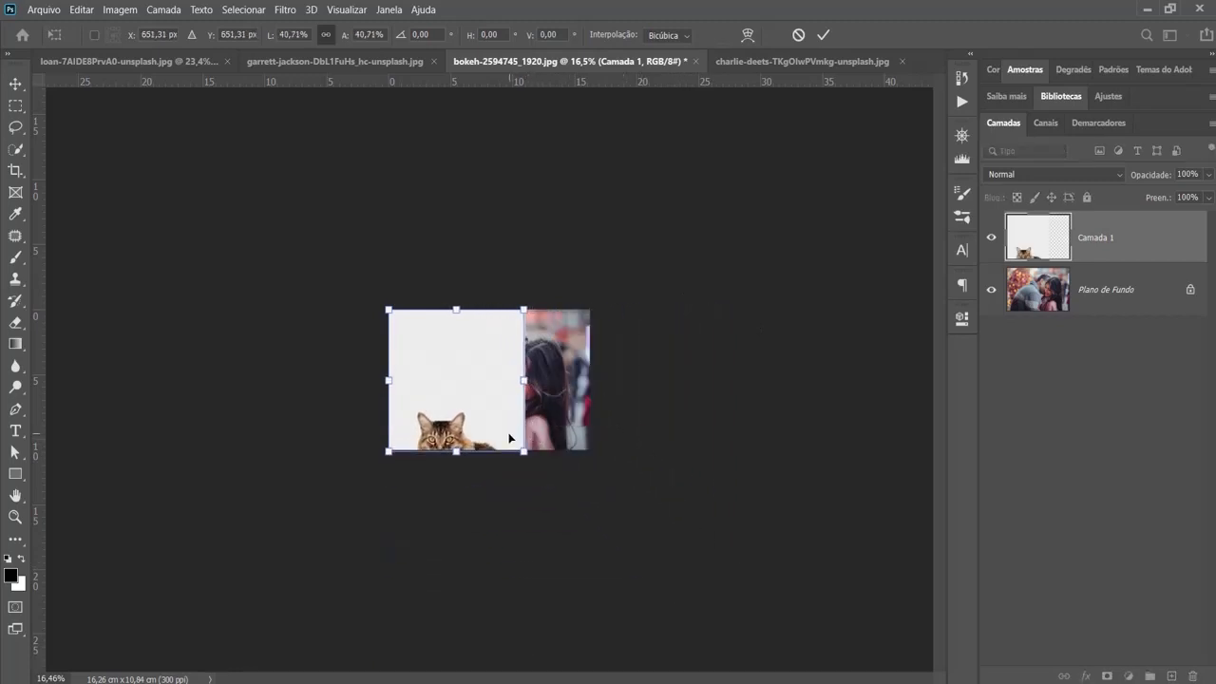
key(ctrl+0)
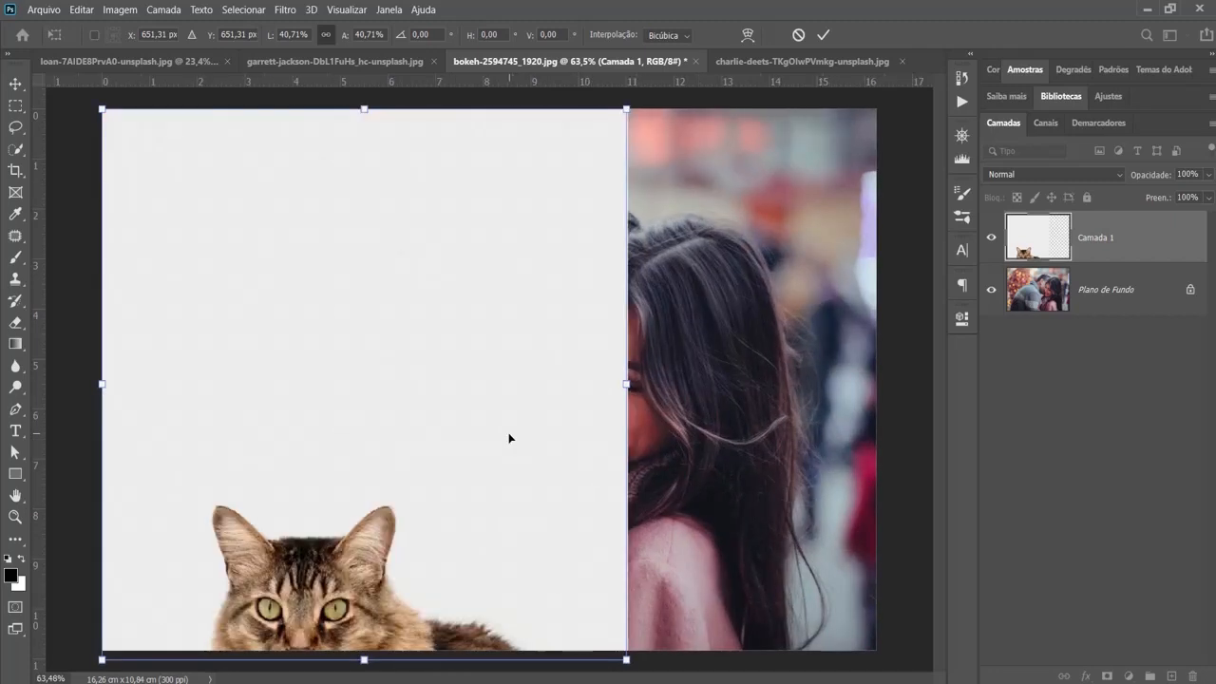
key(Return)
key(b)
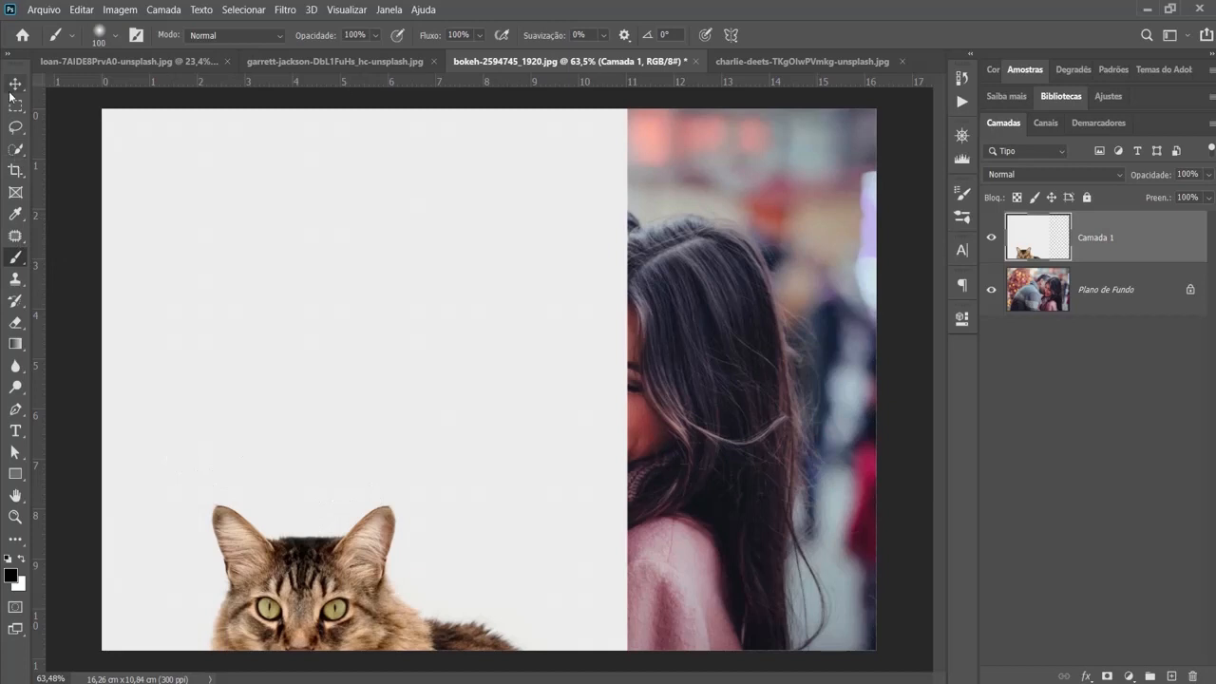
- Select the cat with the Object Selection tool and turn the selection into a layer mask on the cat layer
click(19, 161)
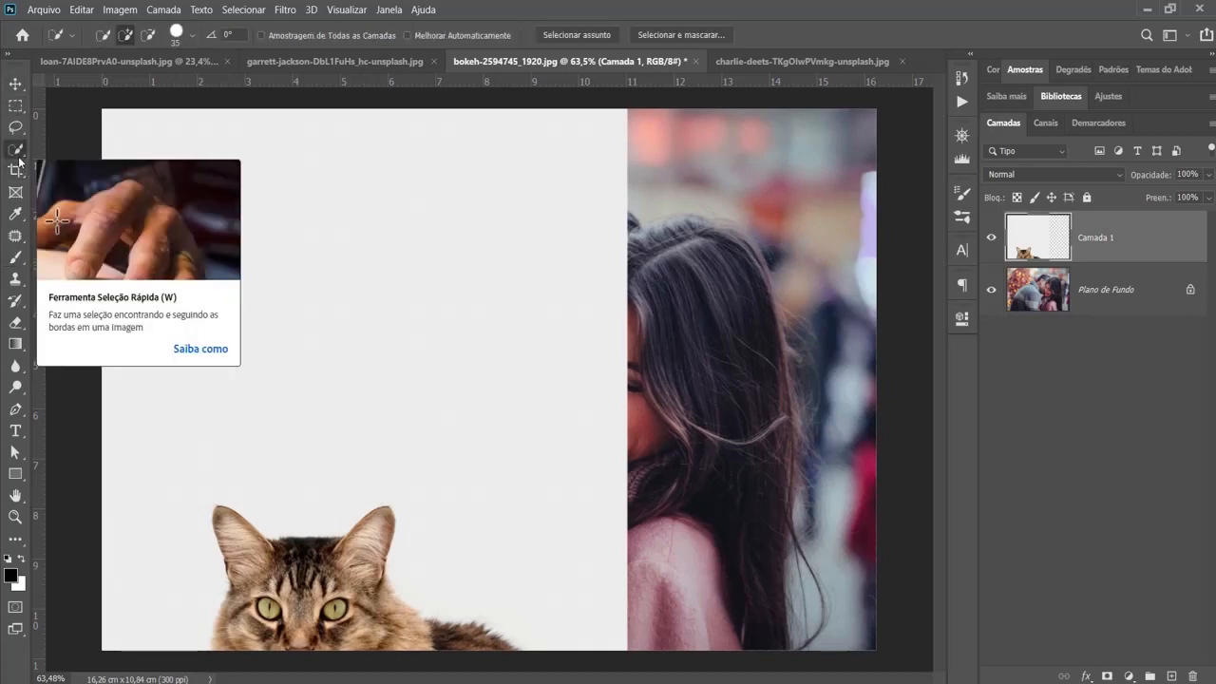
right_click(19, 162)
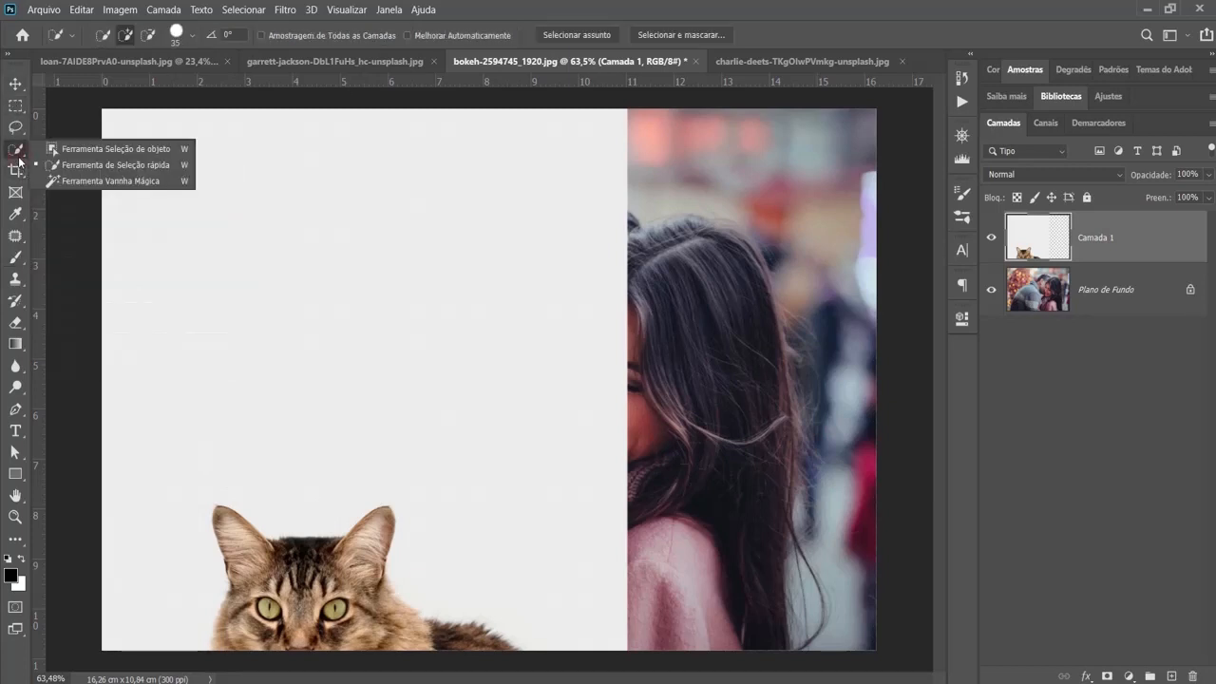
click(85, 149)
drag(183, 488, 564, 651)
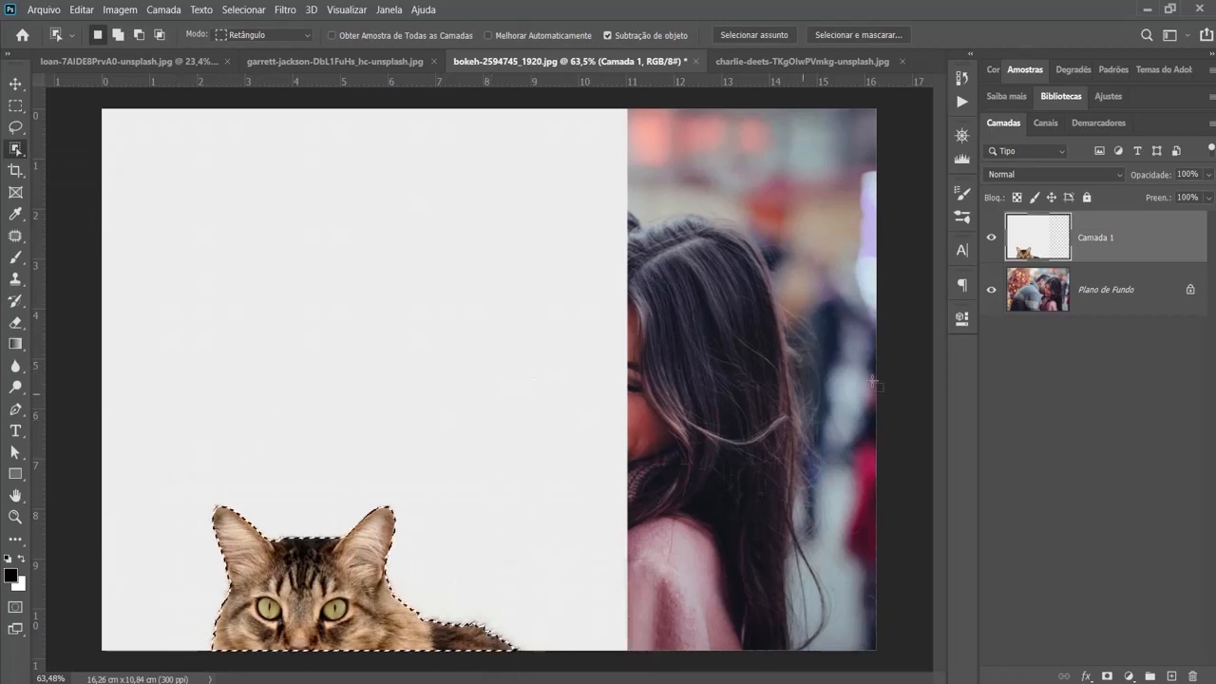
click(1106, 676)
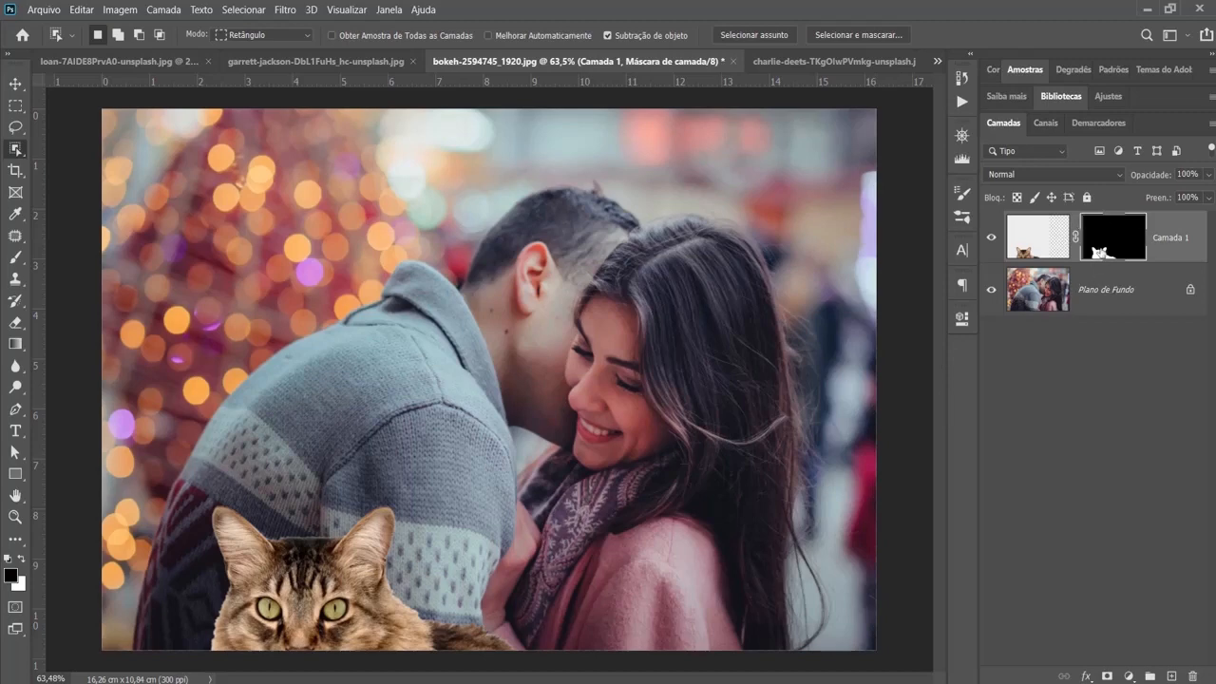
- Scale the masked cat down proportionally and set it against the lower edge of the couple photo, in front of the man
key(ctrl+t)
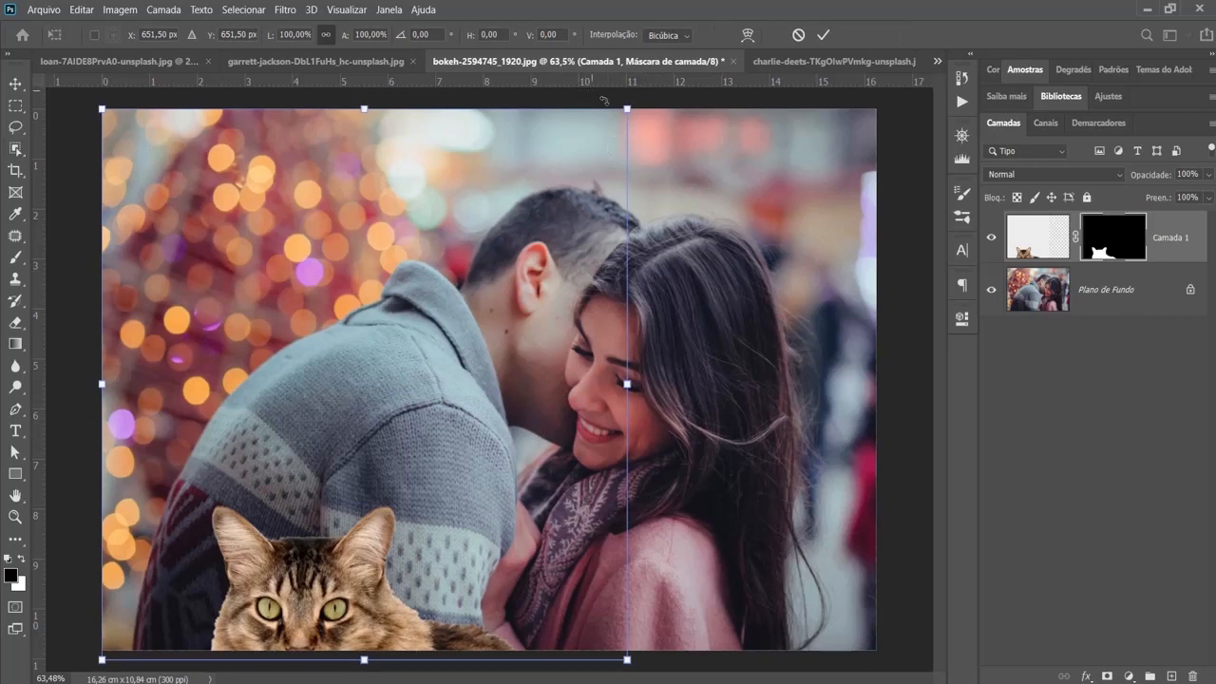
drag(625, 108, 530, 210)
mouse_move(374, 619)
mouse_down()
mouse_move(329, 619)
mouse_move(665, 613)
mouse_move(408, 612)
mouse_move(383, 630)
mouse_up()
key(Return)
- Open the cat layer's mask in Select and Mask, choose the Refine Edge Brush for the fur, and accept the refinement
scroll(383, 630, up, 2)
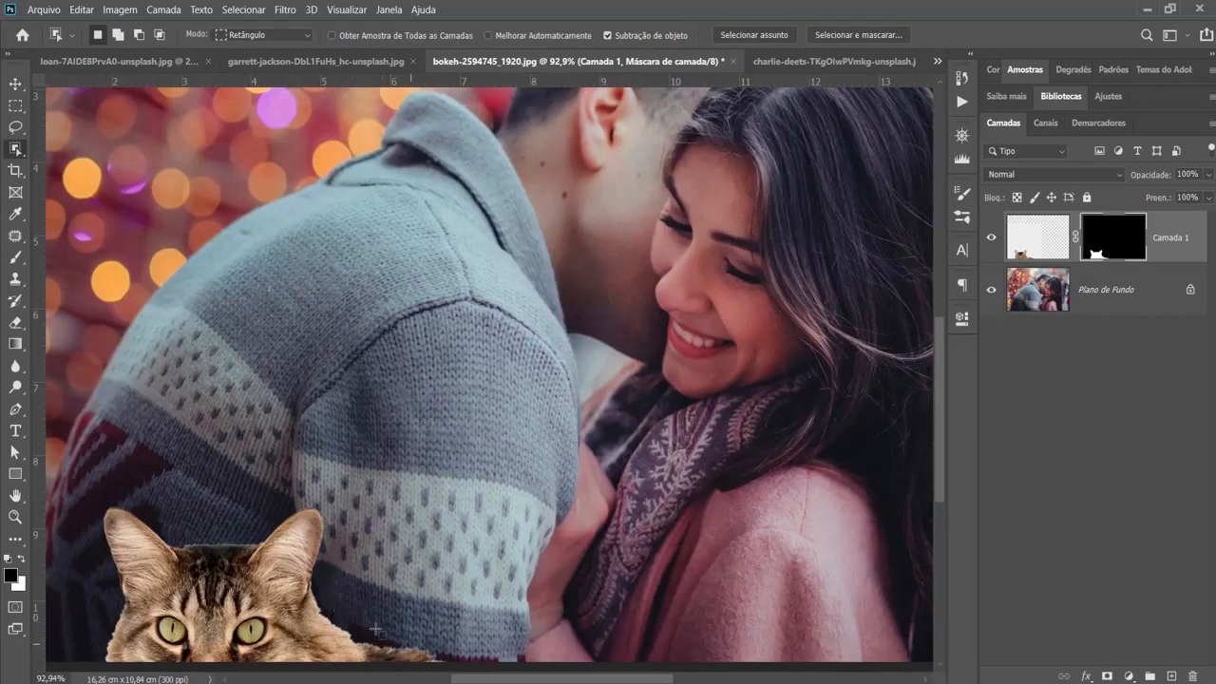
double_click(1108, 245)
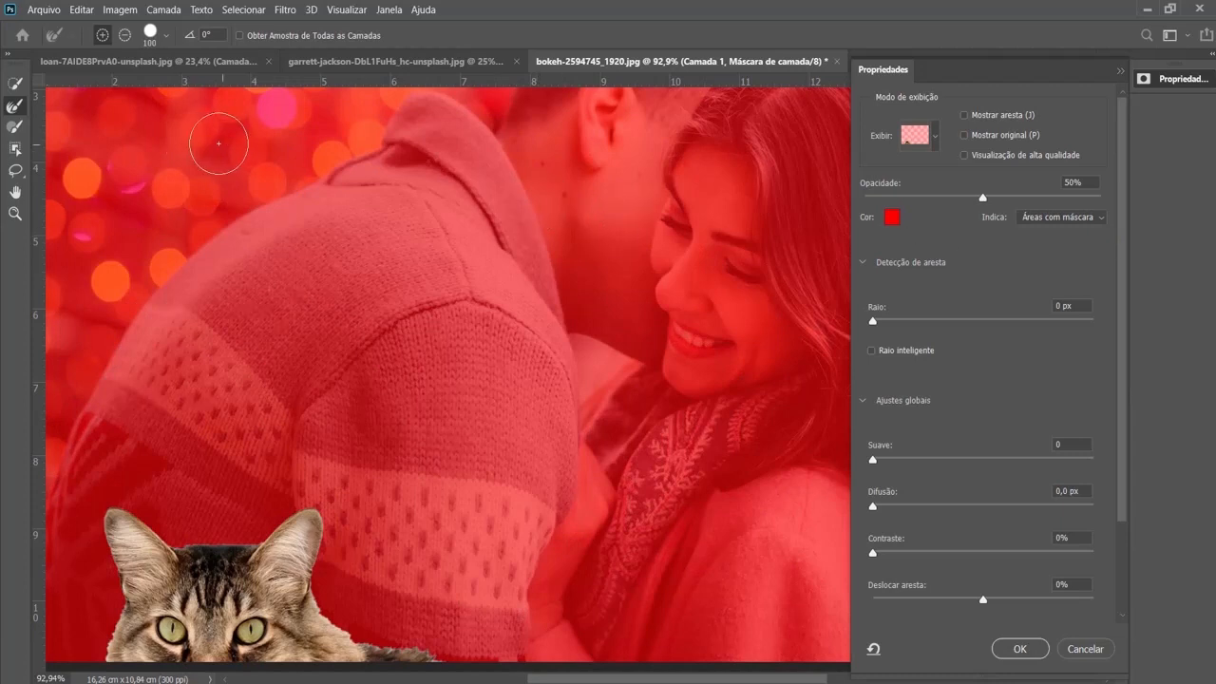
click(14, 108)
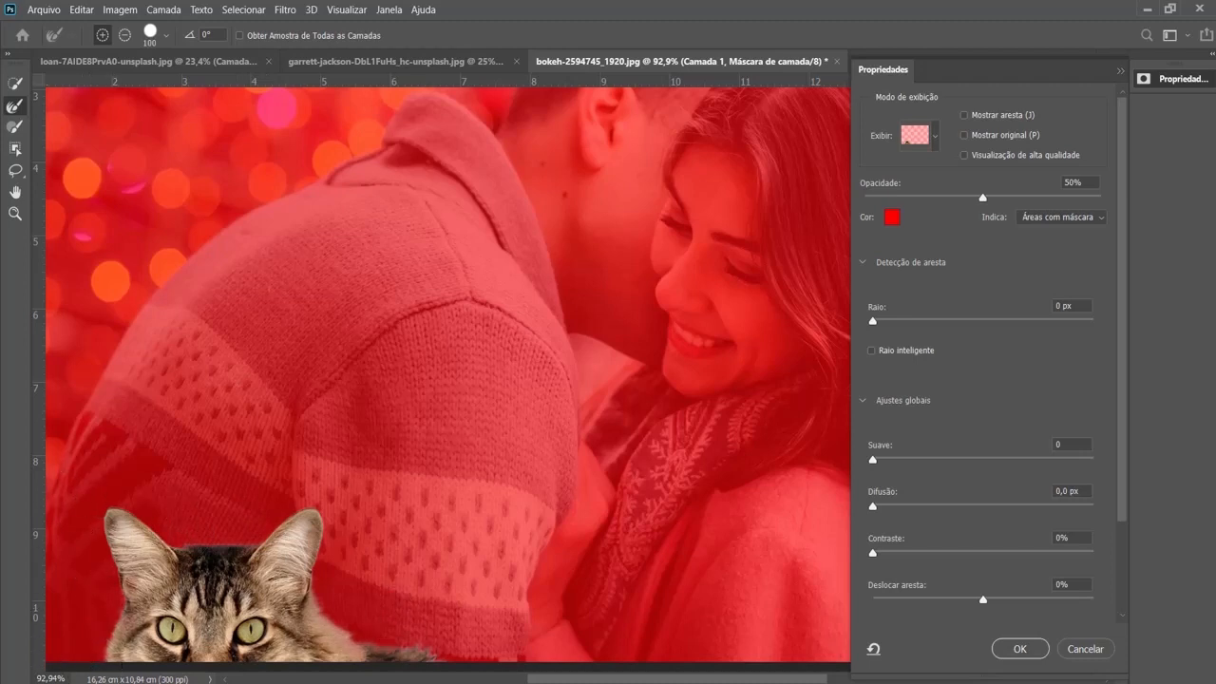
click(1018, 649)
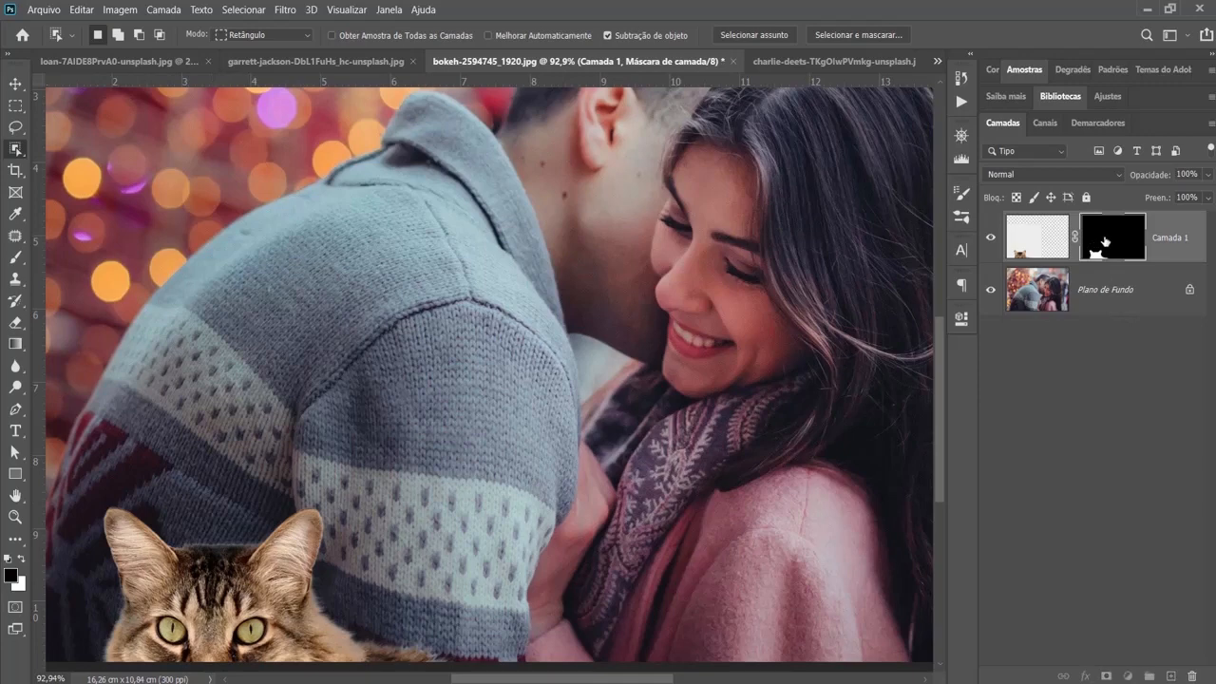
- Look over the Select and Mask workspace for the cat's mask once more and leave it without applying anything
double_click(1105, 243)
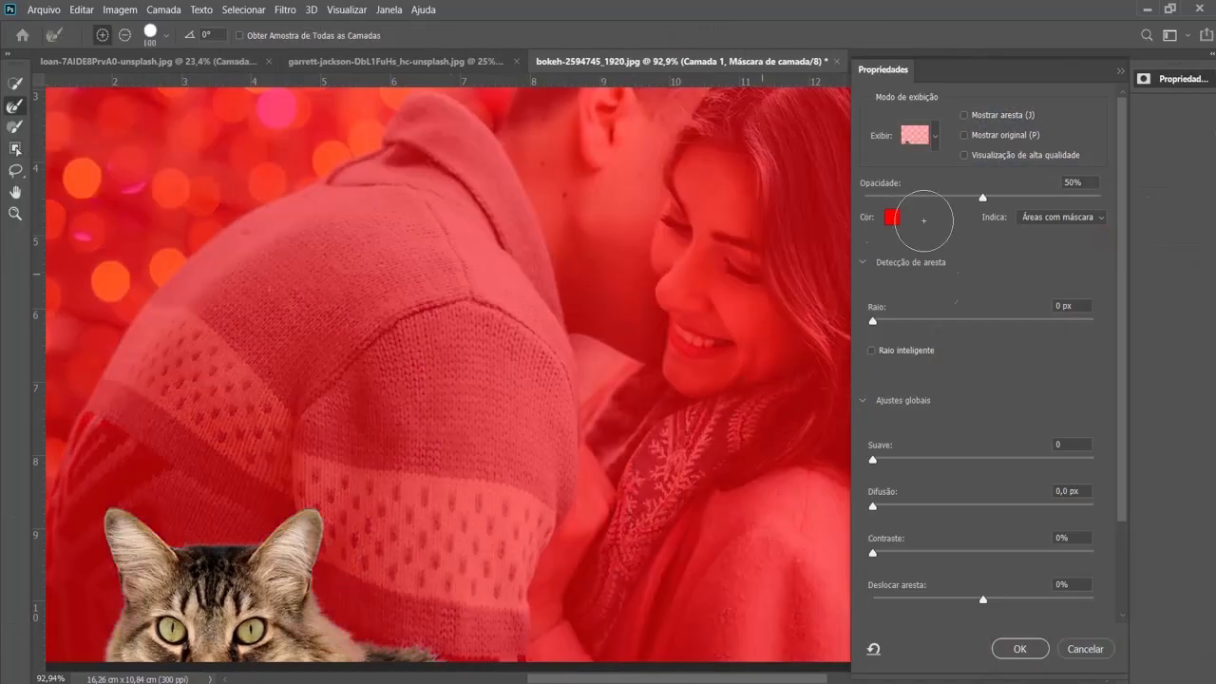
click(1073, 648)
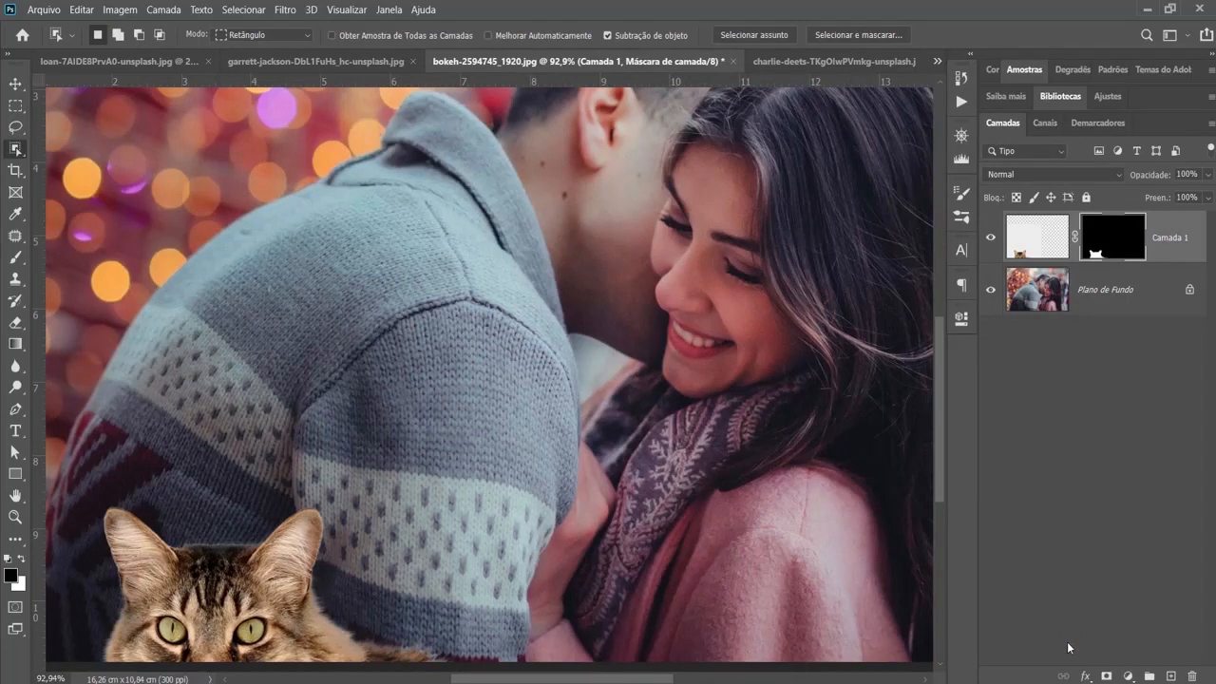
key(ctrl+0)
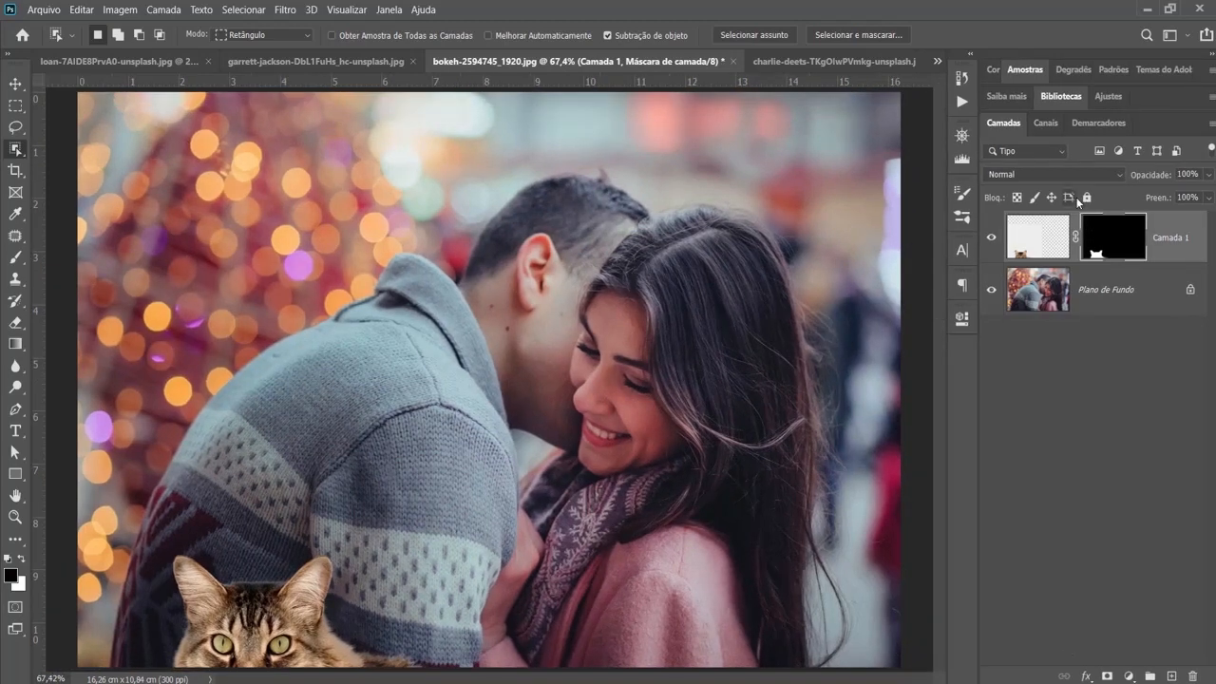
- Open the Madonna.jpg portrait from the desktop as a new document
click(1147, 12)
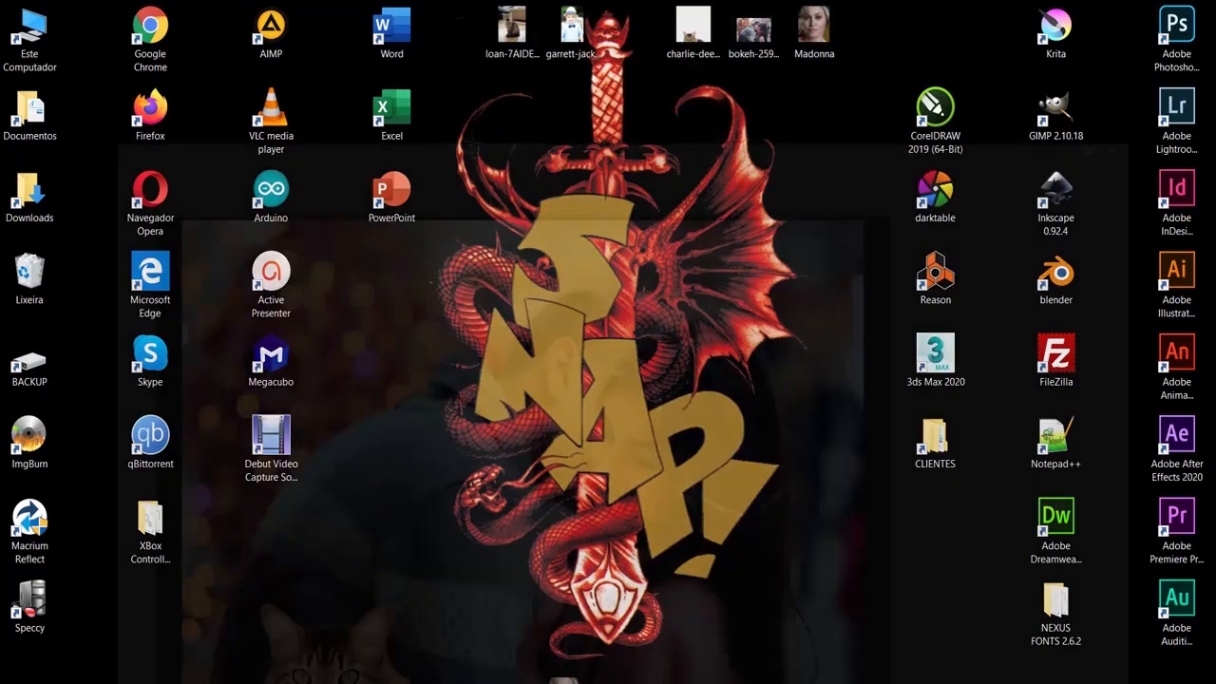
click(560, 679)
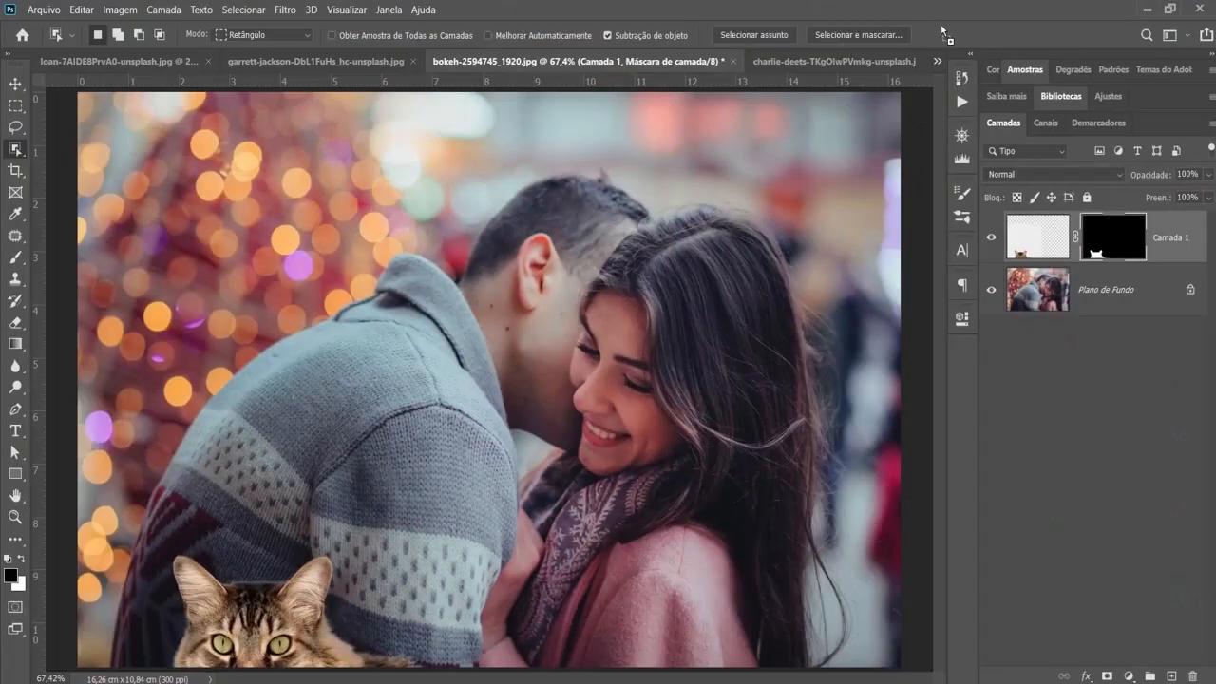
drag(941, 27, 938, 23)
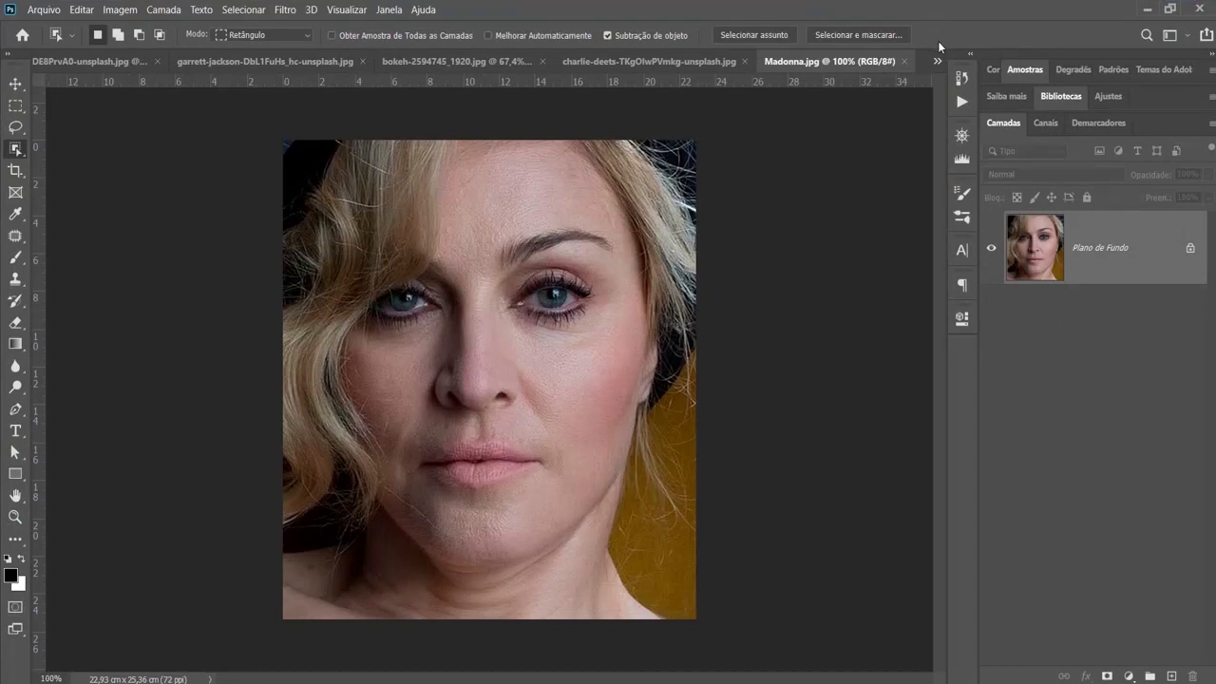
- Duplicate the portrait's background layer and apply a Surface Blur with a 5-pixel radius and a threshold of 15 levels
key(ctrl+j)
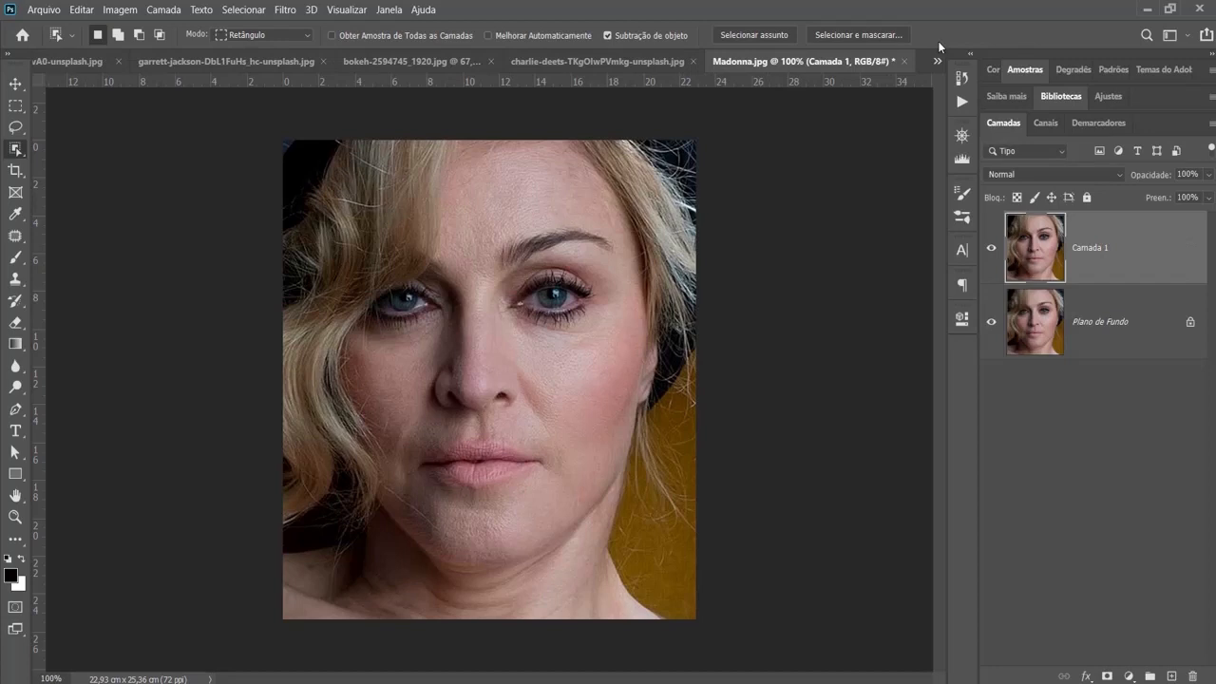
click(287, 10)
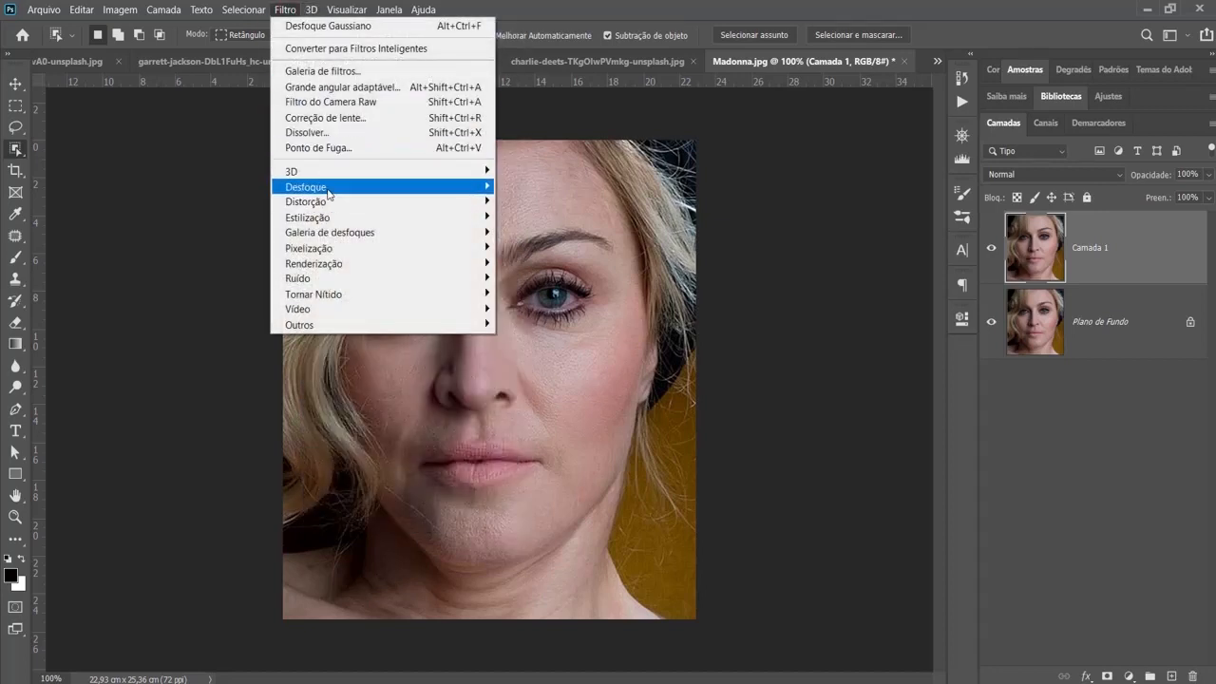
mouse_move(329, 190)
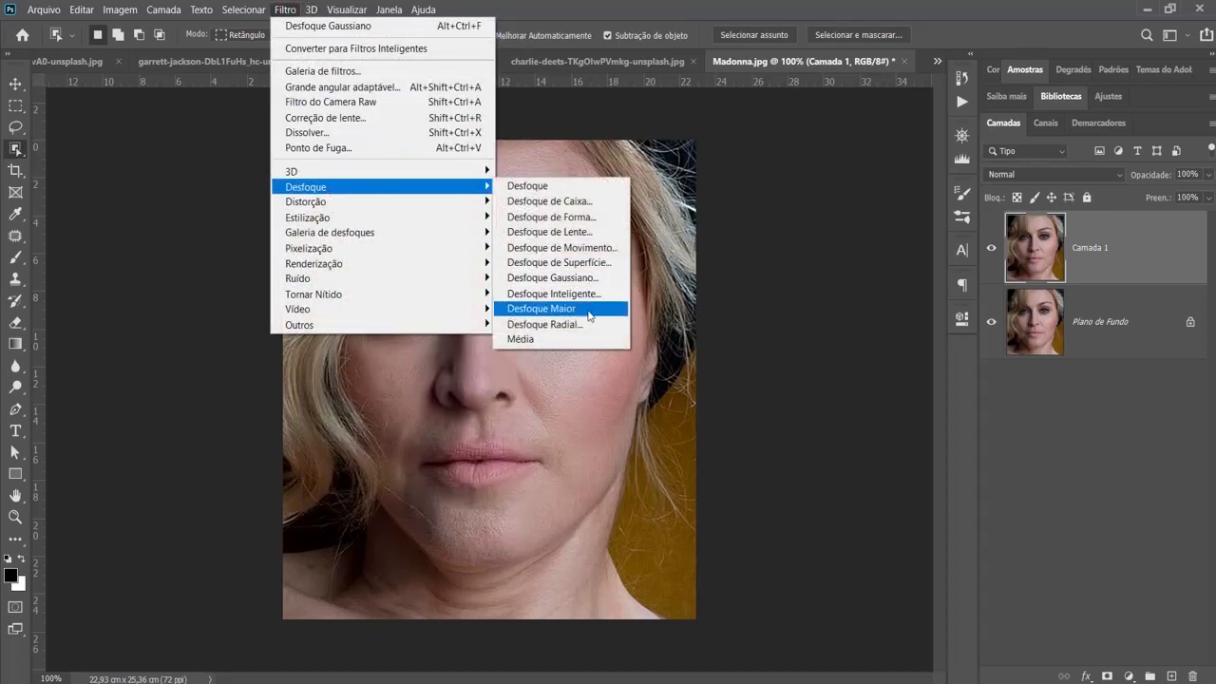
click(589, 264)
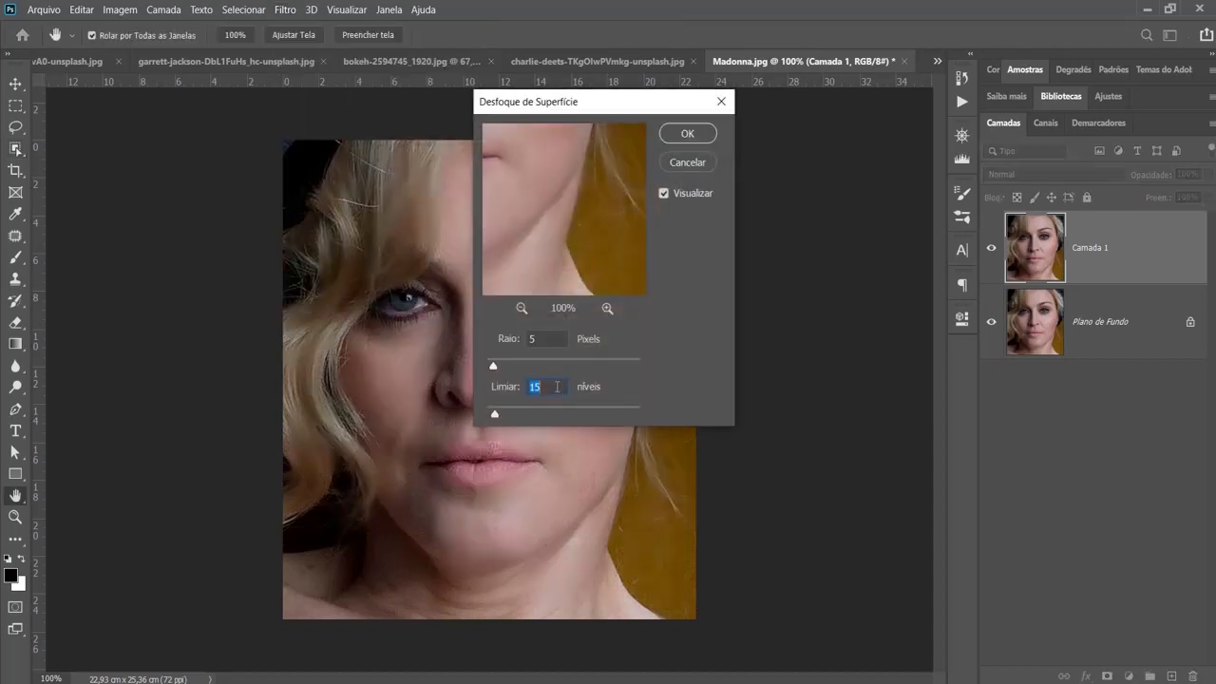
click(700, 138)
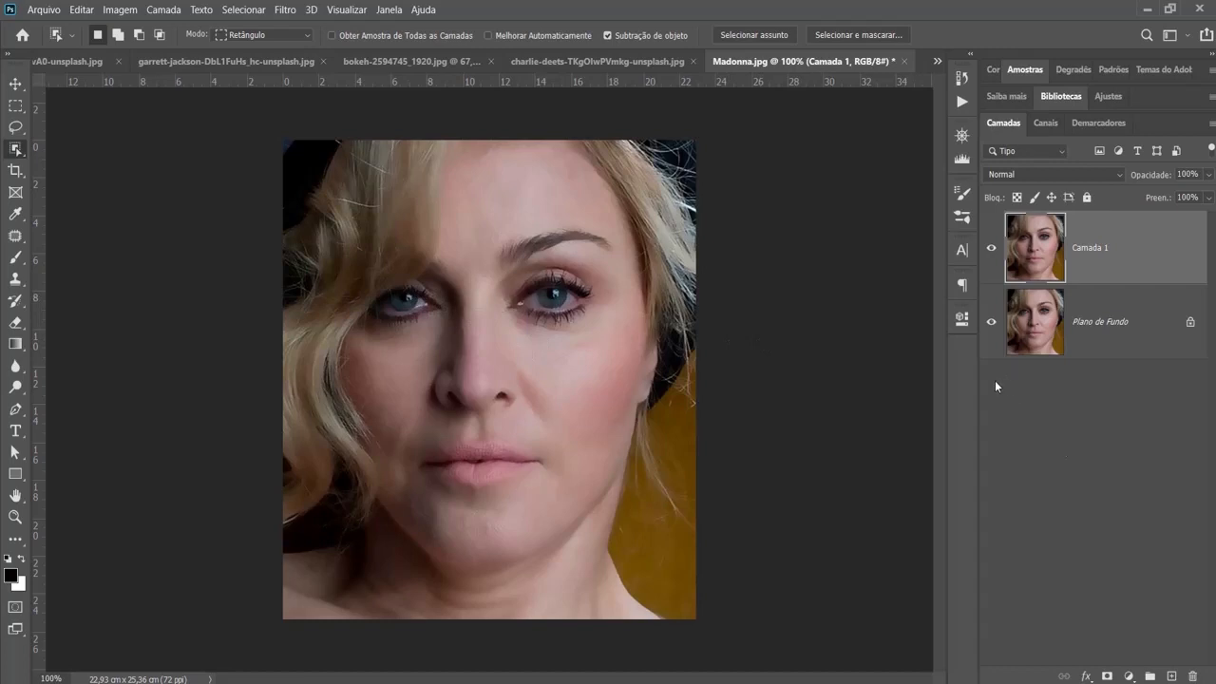
- Add a white mask to the blurred portrait layer and paint black over both eyes with a soft brush to restore their sharpness
click(1107, 676)
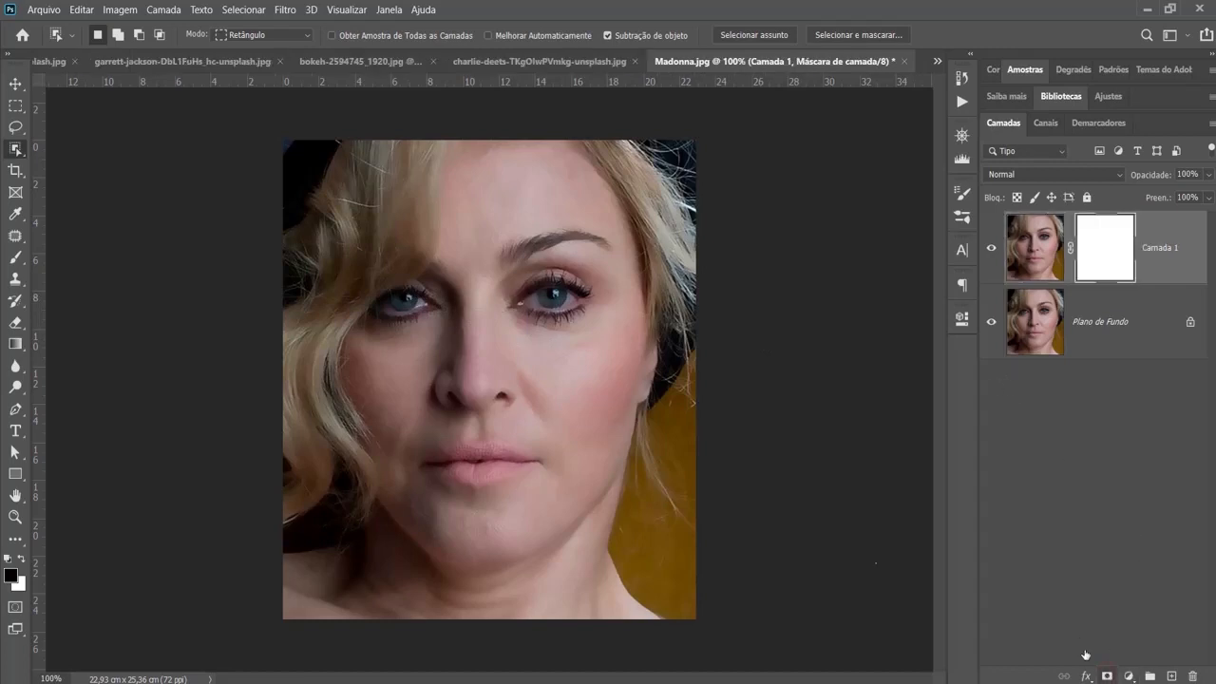
click(14, 260)
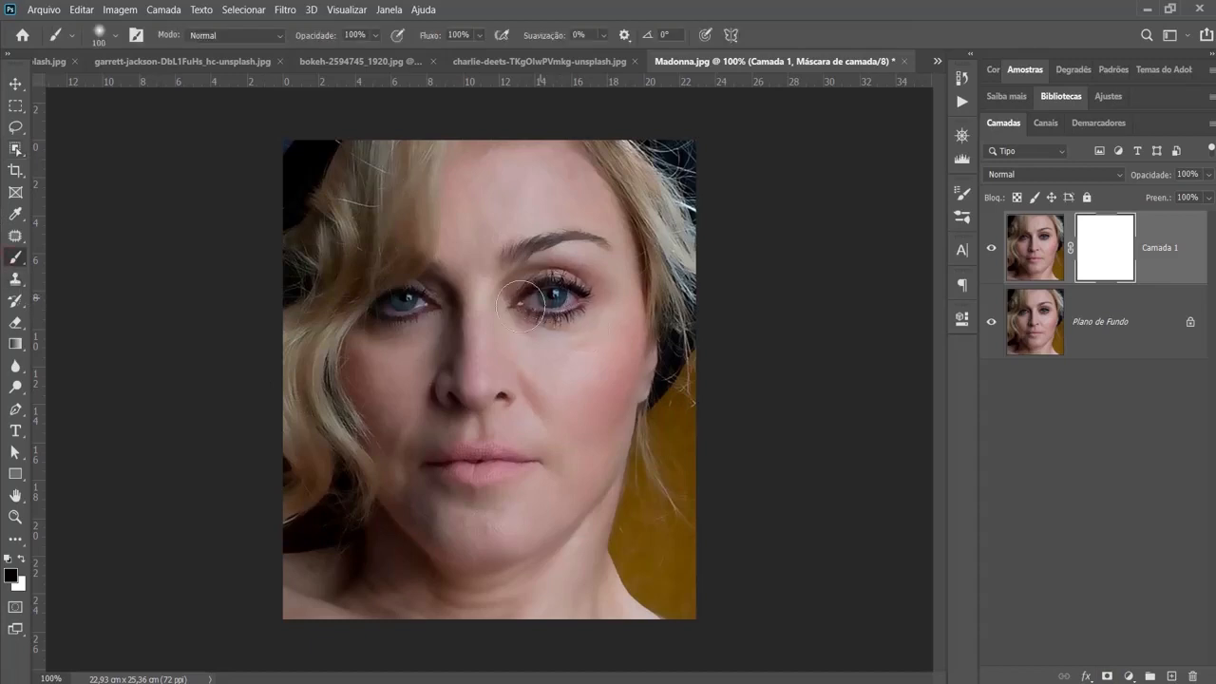
mouse_move(520, 304)
mouse_down()
mouse_move(556, 298)
mouse_move(538, 300)
mouse_up()
drag(421, 302, 429, 300)
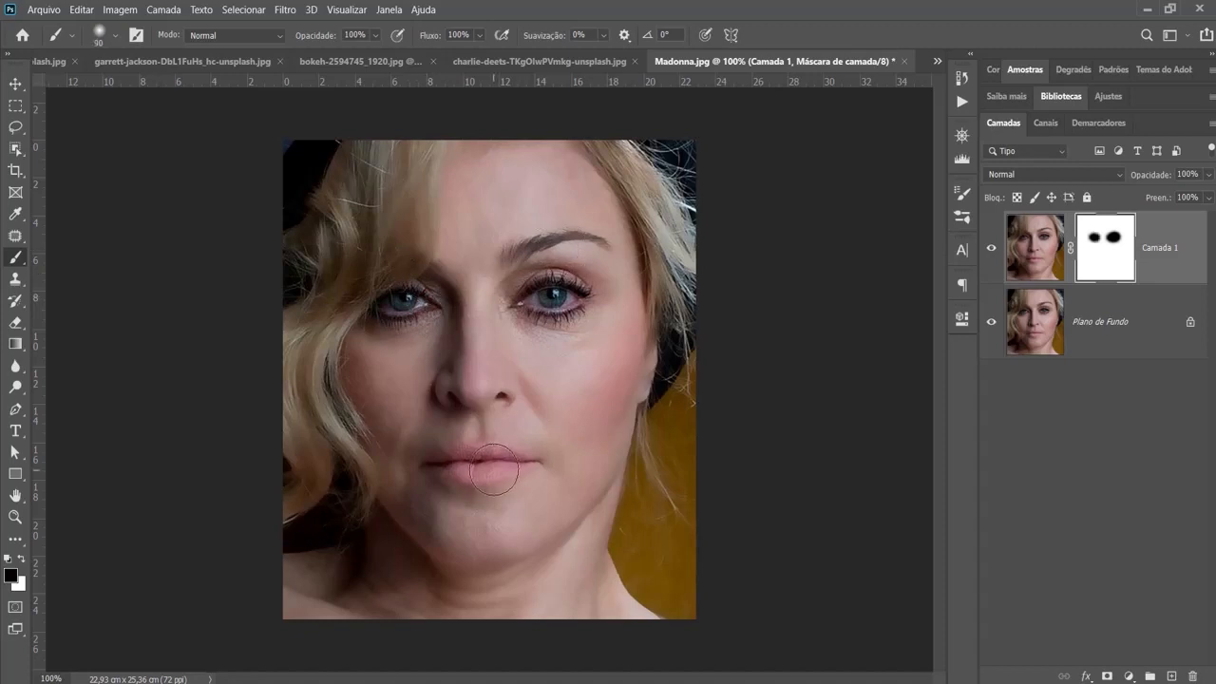
- Reduce the brush to size 70 and paint black on the mask over the lips, nostrils, eyebrow and the hair beside the face
key(bracketleft)
key(bracketleft)
mouse_move(445, 462)
mouse_down()
mouse_move(434, 466)
mouse_move(494, 464)
mouse_up()
mouse_move(465, 395)
mouse_down()
mouse_move(480, 403)
mouse_move(447, 399)
mouse_move(451, 384)
mouse_up()
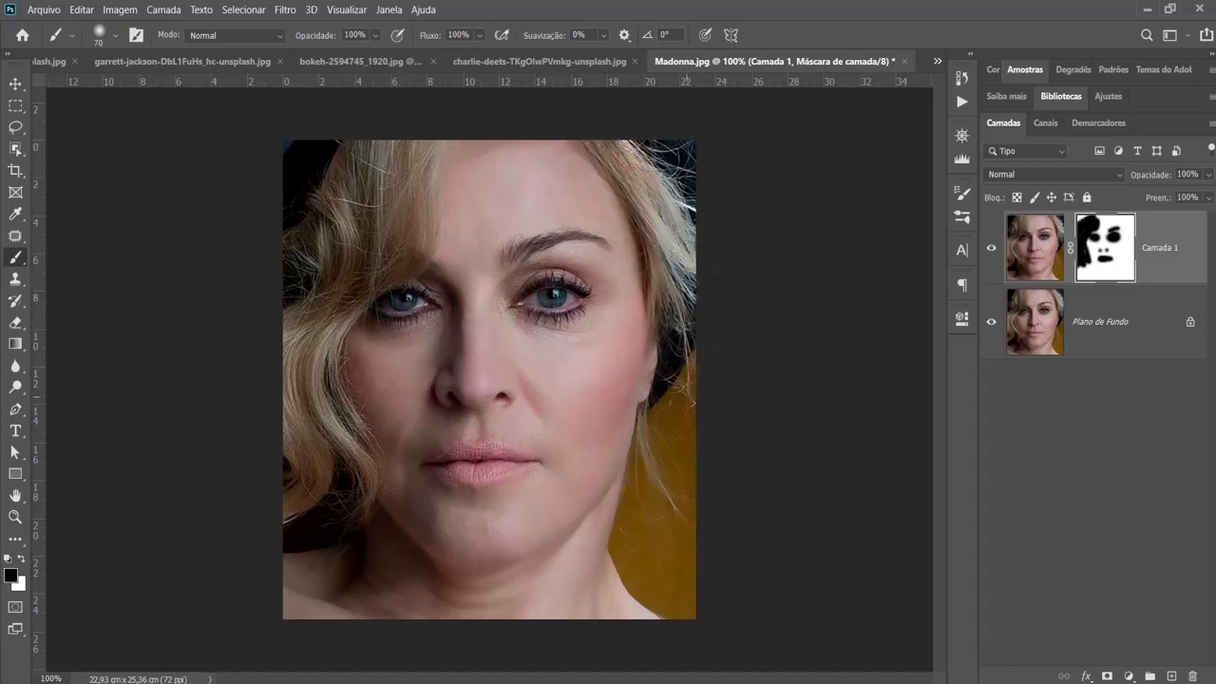
- Paint black on the mask over the background and remaining hair, and toggle the blurred layer's visibility to compare the skin smoothing
drag(700, 535, 713, 549)
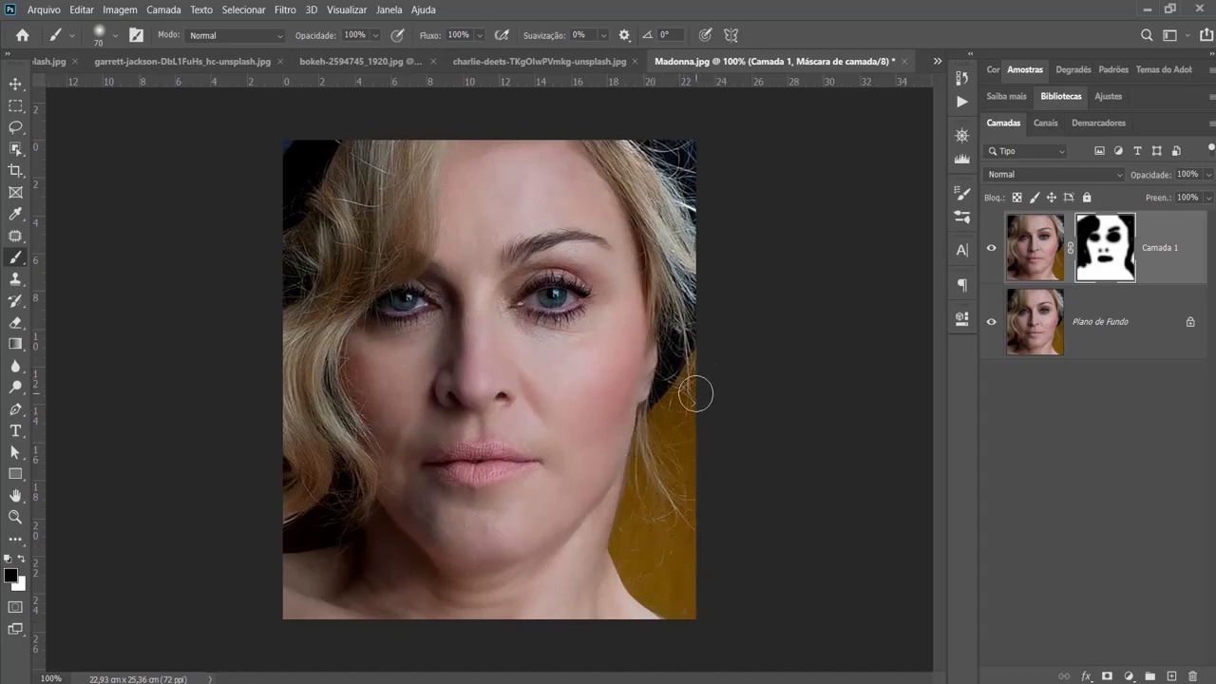
drag(305, 184, 309, 138)
click(988, 249)
click(988, 249)
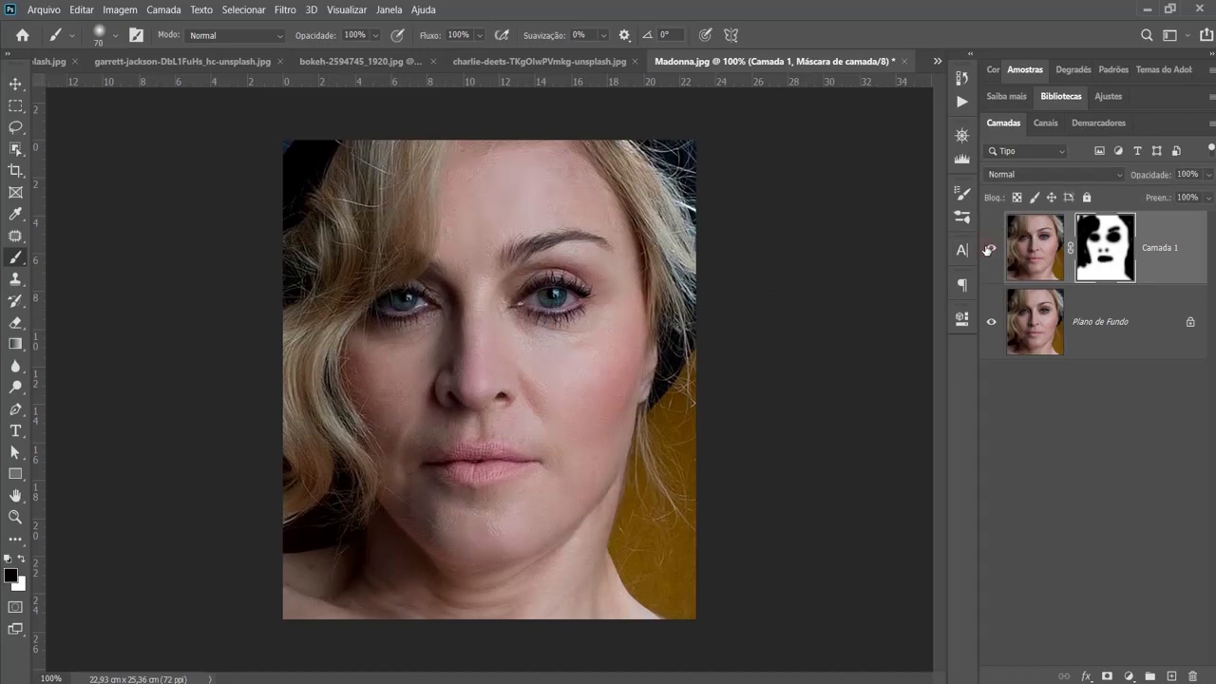